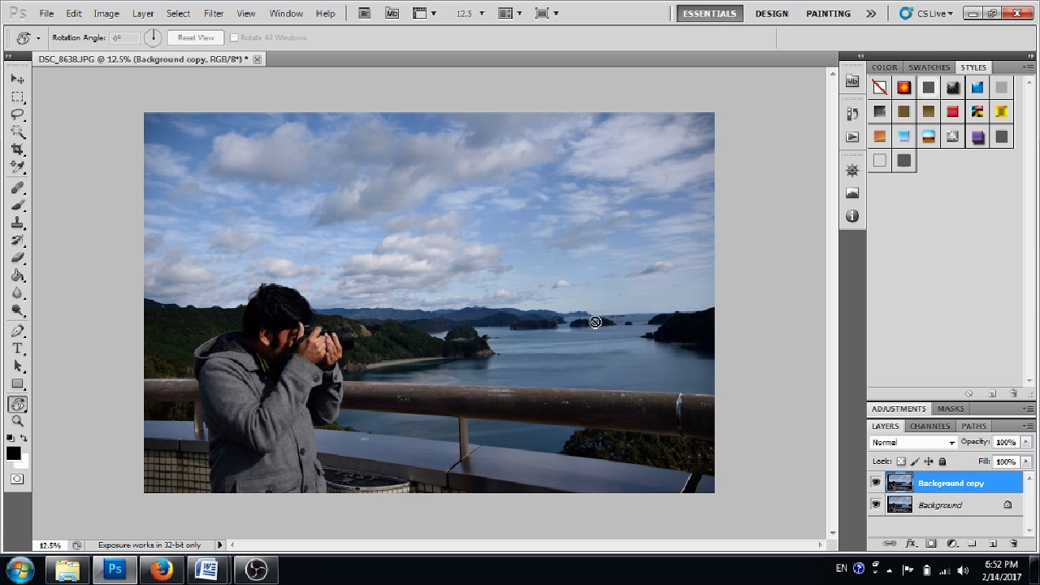
Add a Threshold adjustment layer with the default name above the Background copy layer.
{"action": "left_click", "coordinate": [143, 14]}
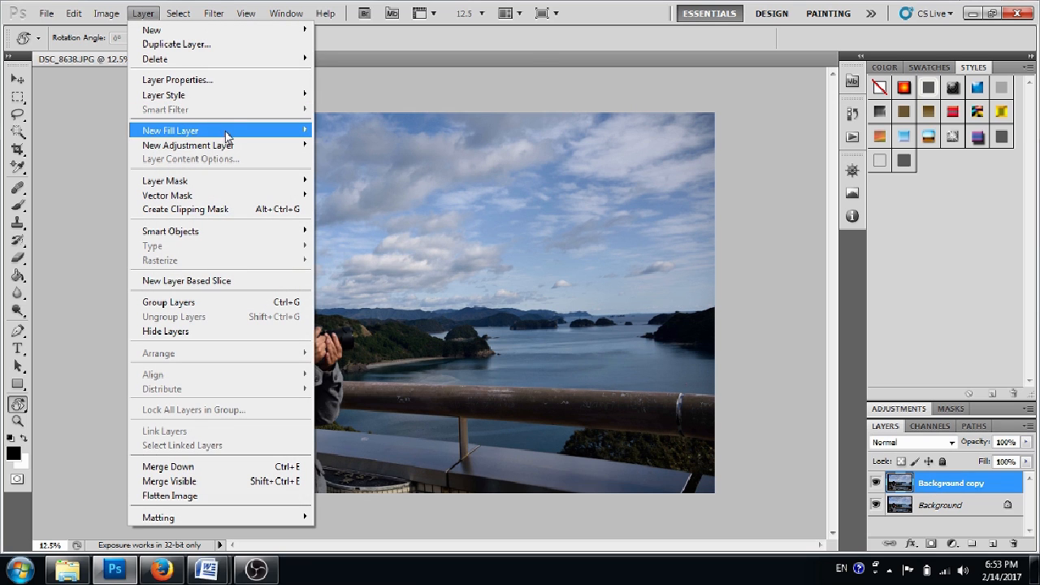
{"action": "mouse_move", "coordinate": [229, 147]}
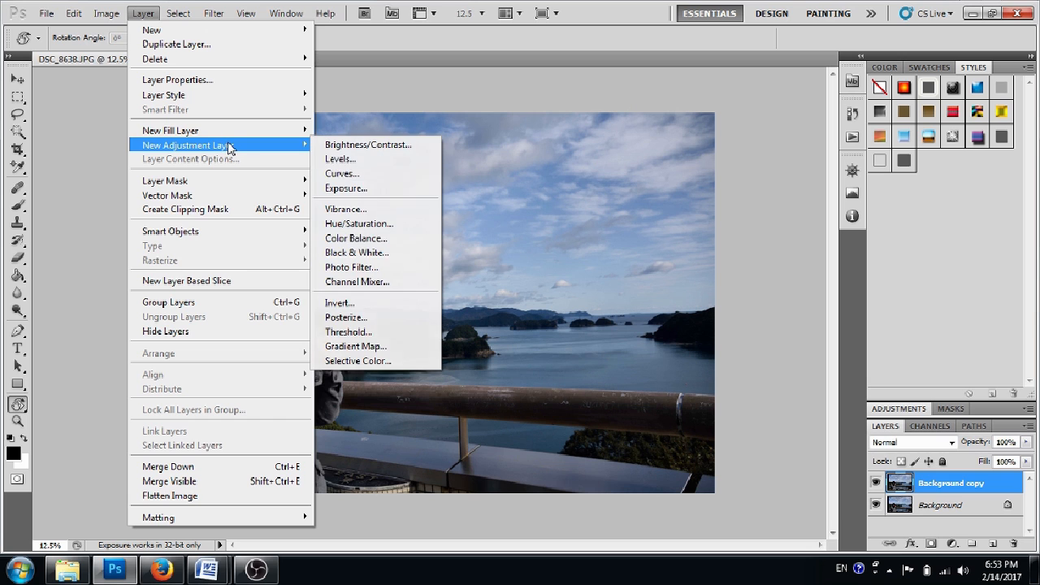
{"action": "left_click", "coordinate": [358, 333]}
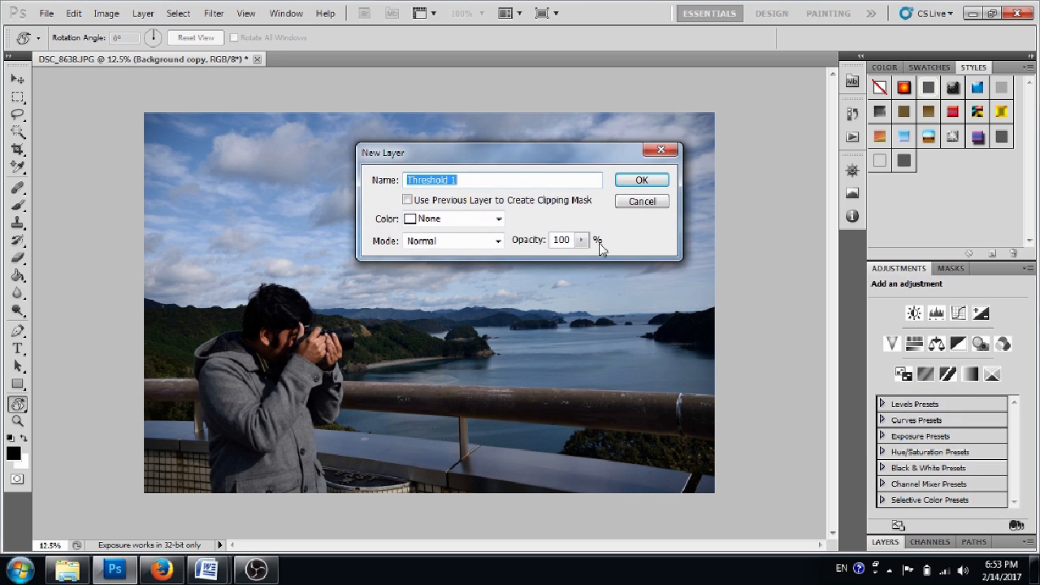
{"action": "left_click", "coordinate": [643, 183]}
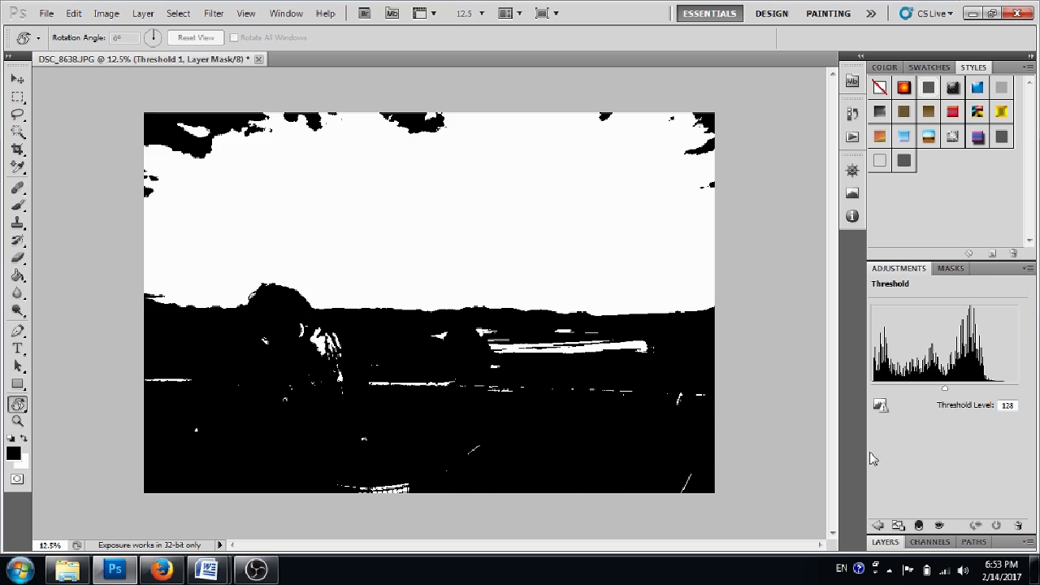
Lower the Threshold adjustment's level to 10 to isolate the darkest areas of the photo.
{"action": "left_click", "coordinate": [888, 543]}
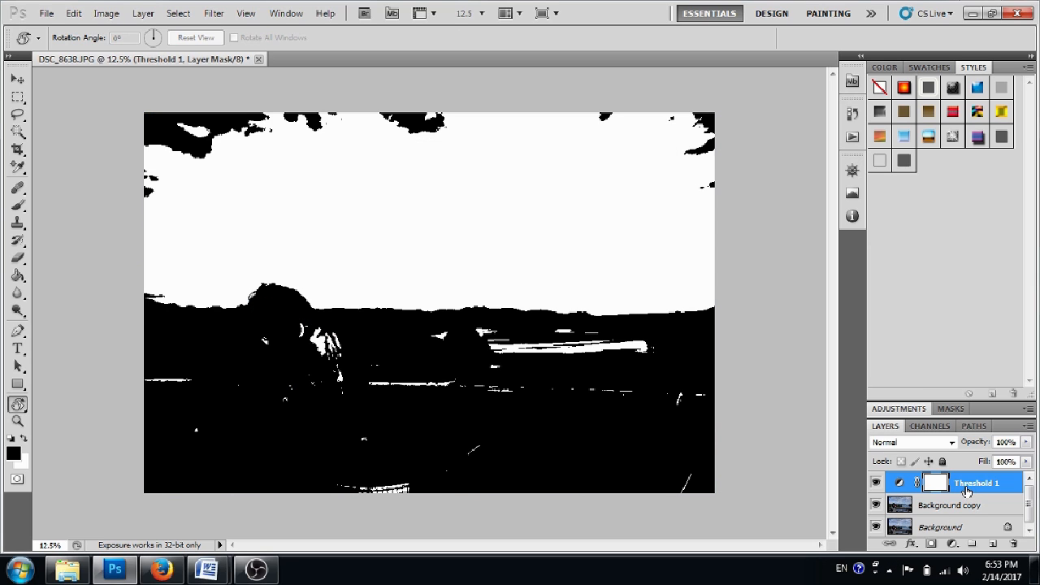
{"action": "left_click", "coordinate": [915, 411]}
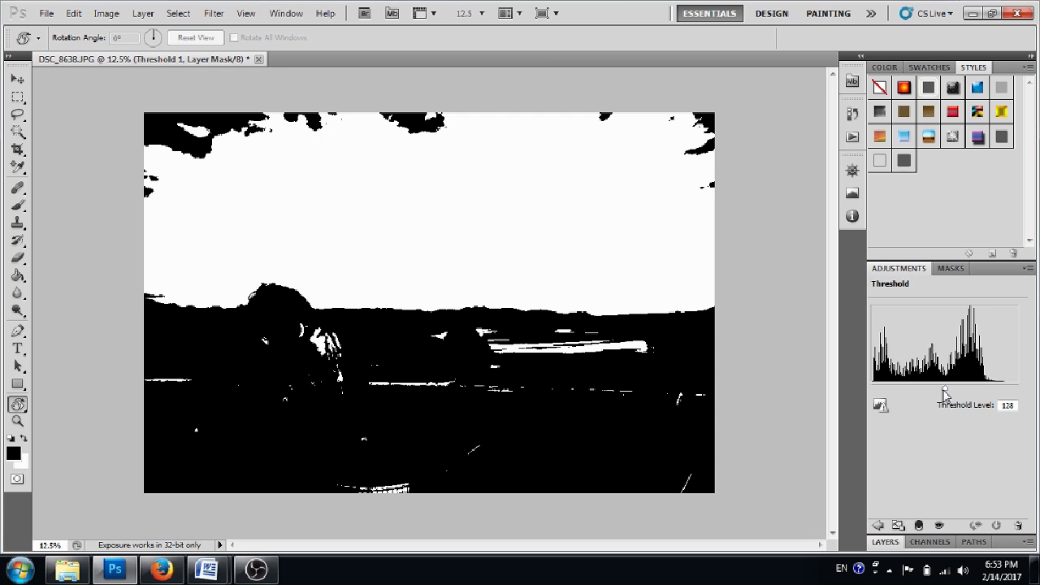
{"action": "left_click_drag", "start_coordinate": [946, 394], "coordinate": [877, 396]}
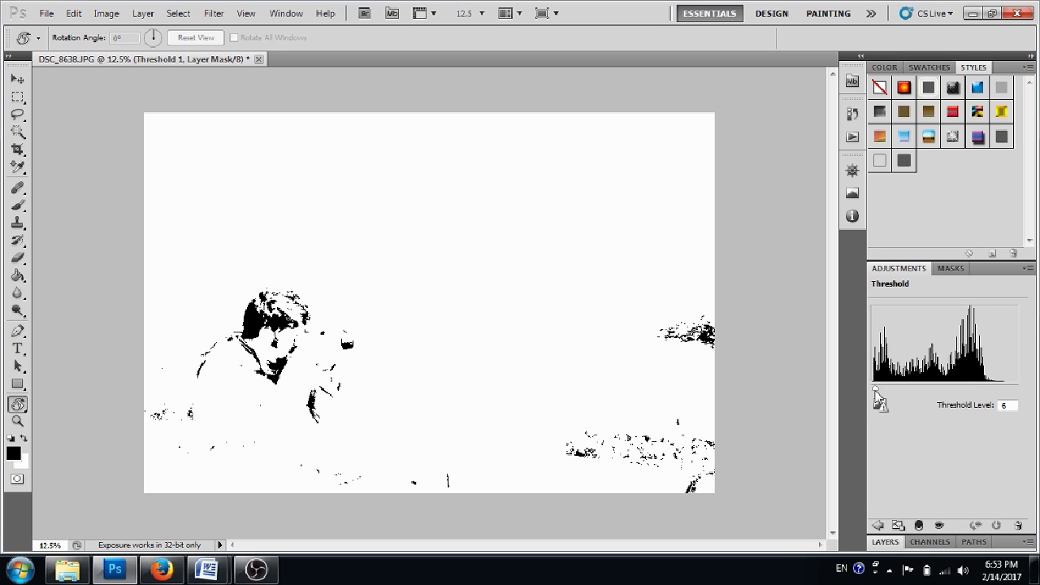
{"action": "left_click_drag", "start_coordinate": [876, 393], "coordinate": [879, 395]}
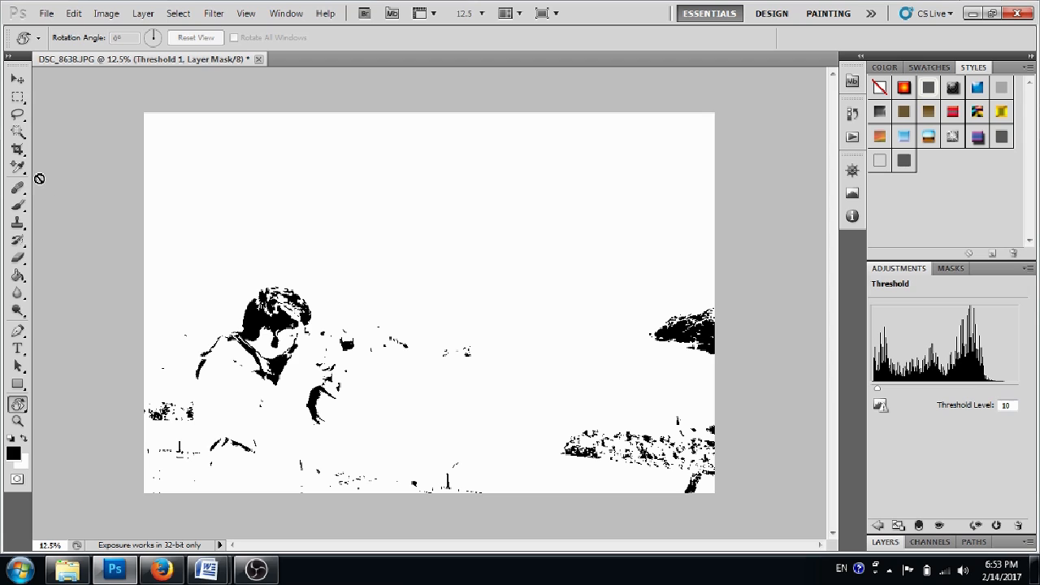
Place a color sampler point on the black area of the man's hair with the Color Sampler Tool.
{"action": "left_click", "coordinate": [18, 167]}
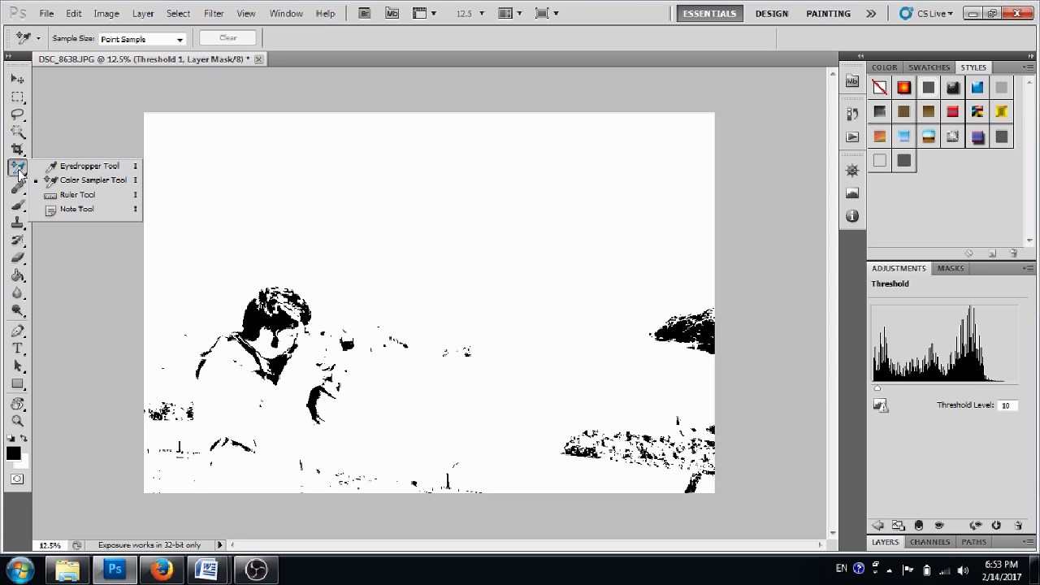
{"action": "left_click", "coordinate": [62, 180]}
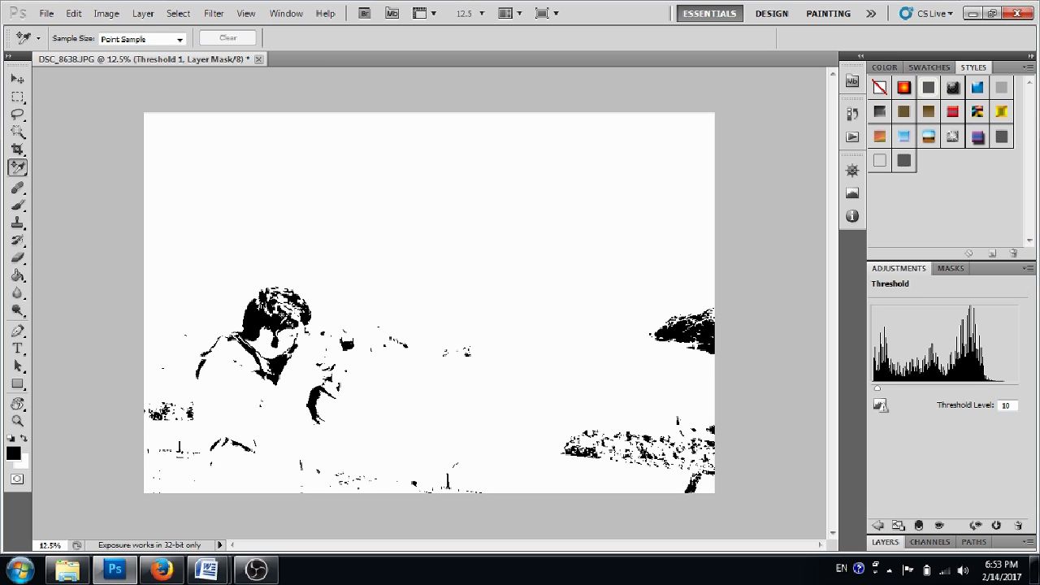
{"action": "left_click", "coordinate": [263, 314]}
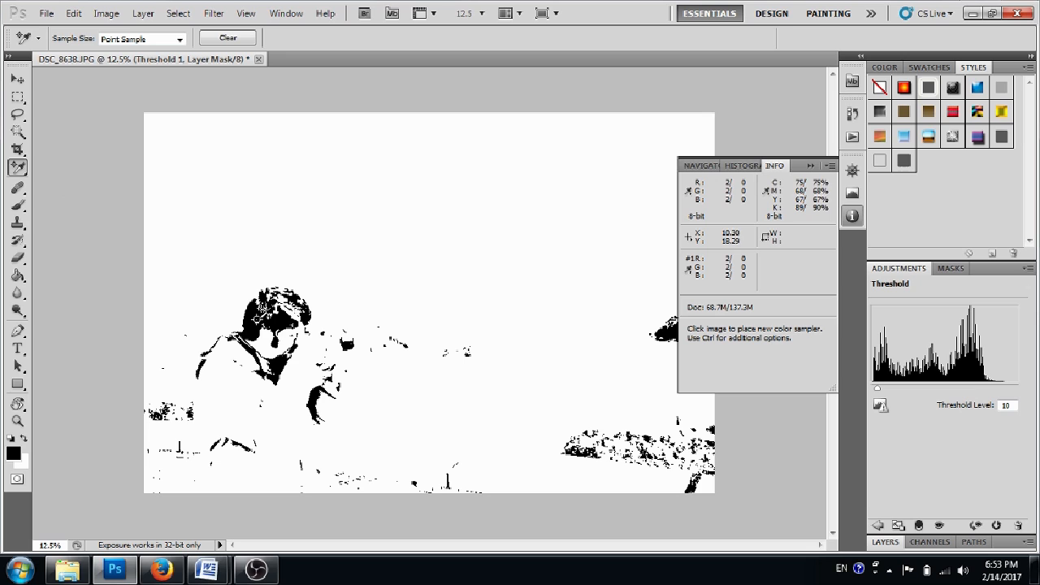
Add a Curves adjustment layer with the default name above the Threshold 1 layer.
{"action": "left_click", "coordinate": [144, 14]}
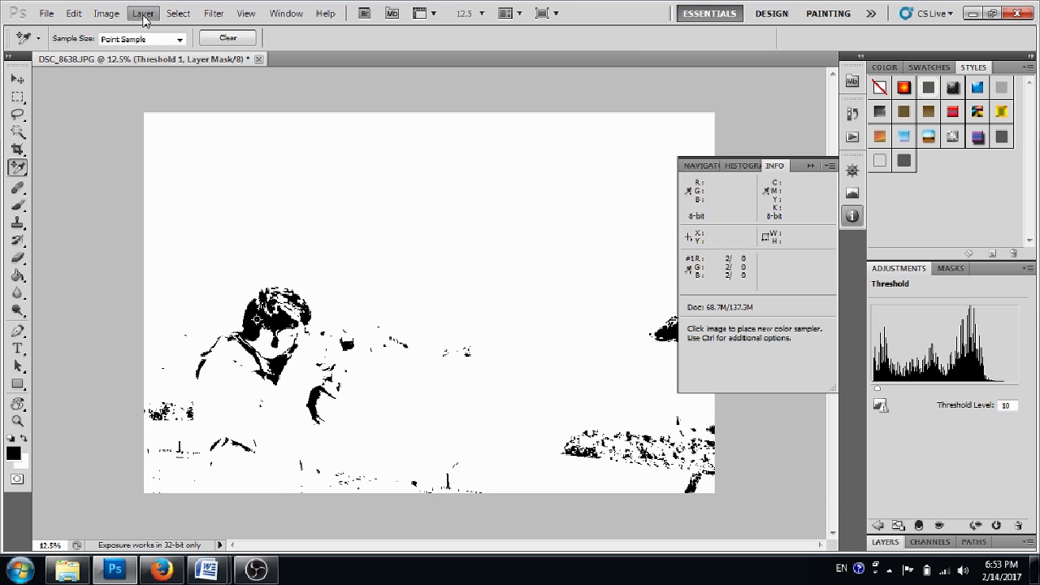
{"action": "mouse_move", "coordinate": [268, 146]}
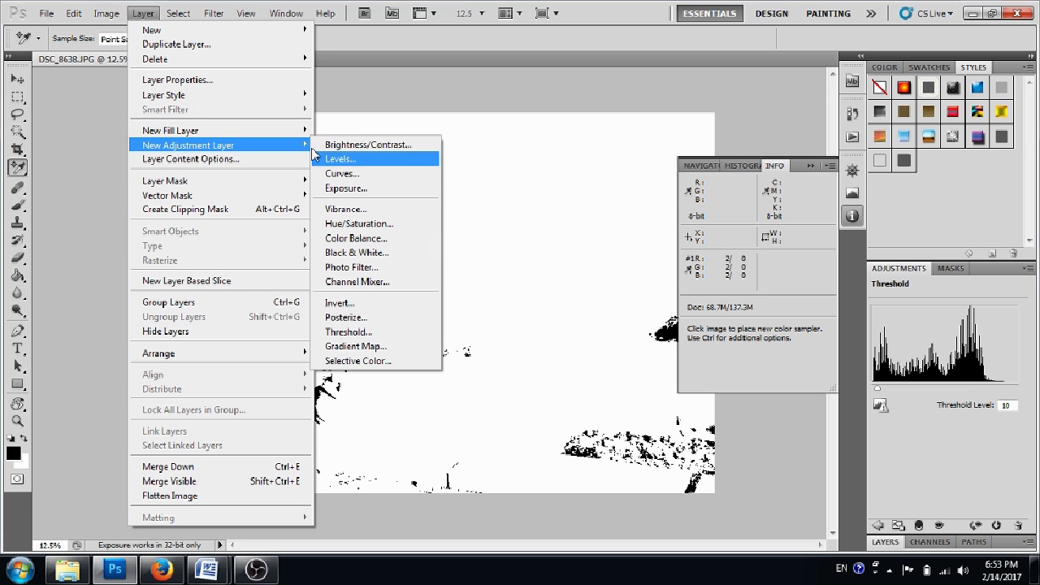
{"action": "left_click", "coordinate": [351, 174]}
{"action": "left_click", "coordinate": [626, 181]}
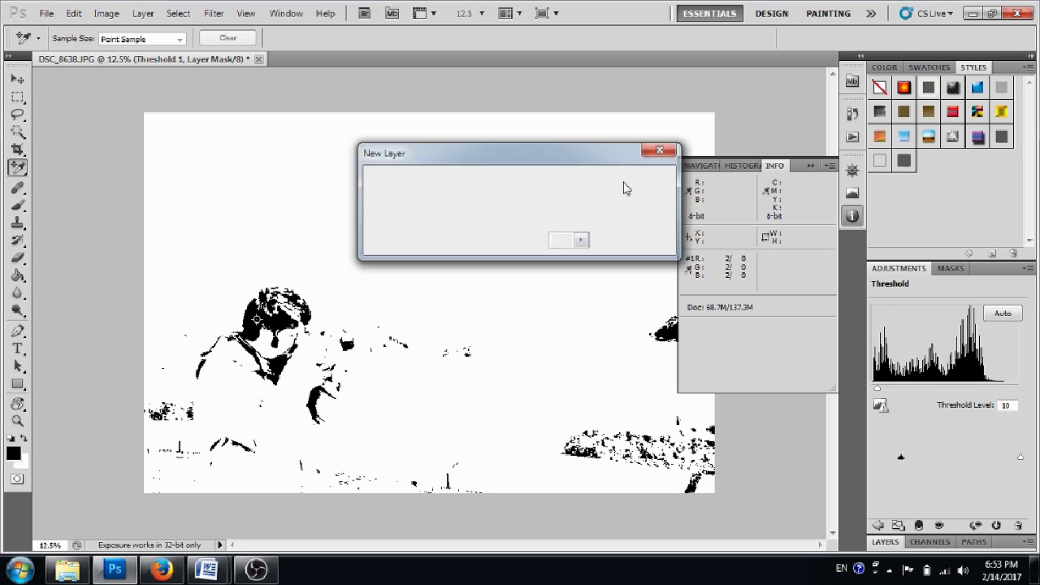
Delete the Threshold 1 layer.
{"action": "left_click", "coordinate": [886, 541]}
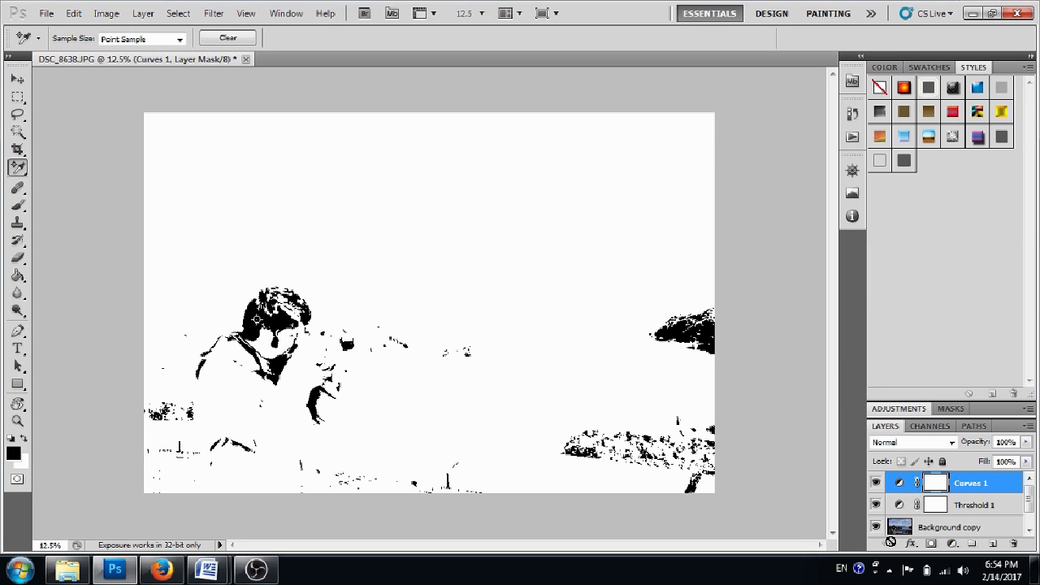
{"action": "right_click", "coordinate": [971, 507]}
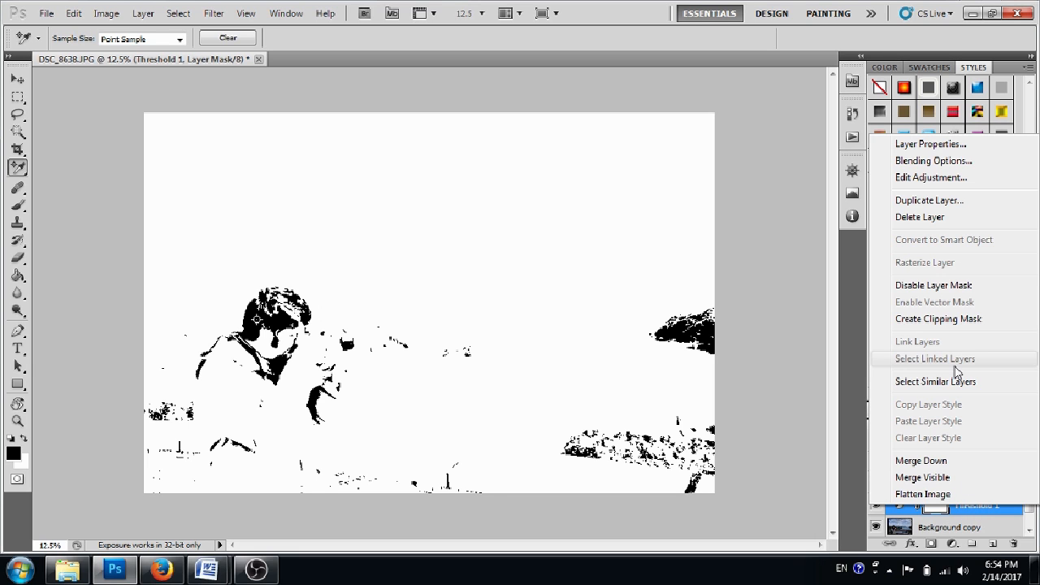
{"action": "left_click", "coordinate": [924, 218]}
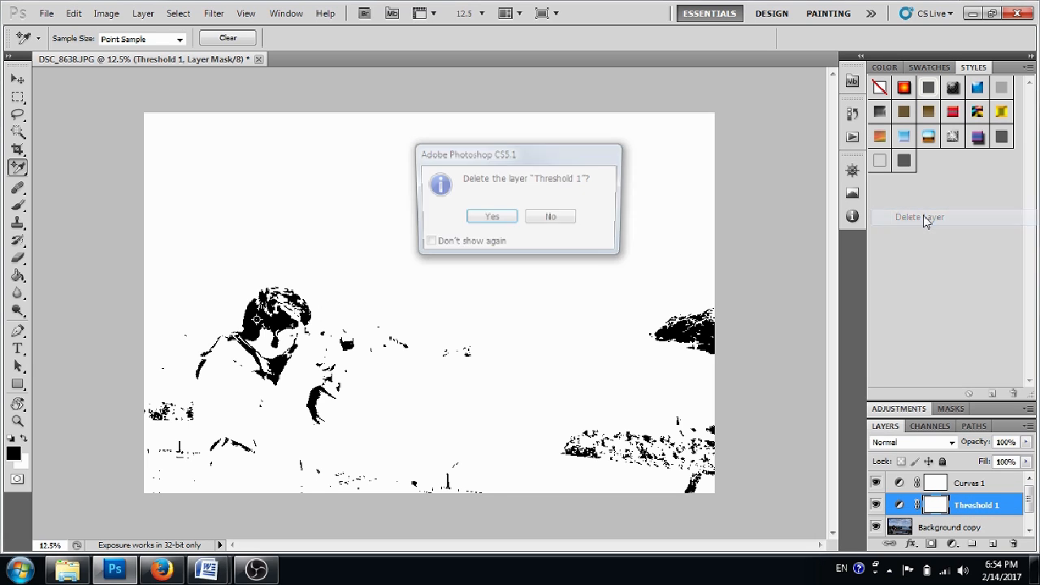
{"action": "left_click", "coordinate": [493, 220]}
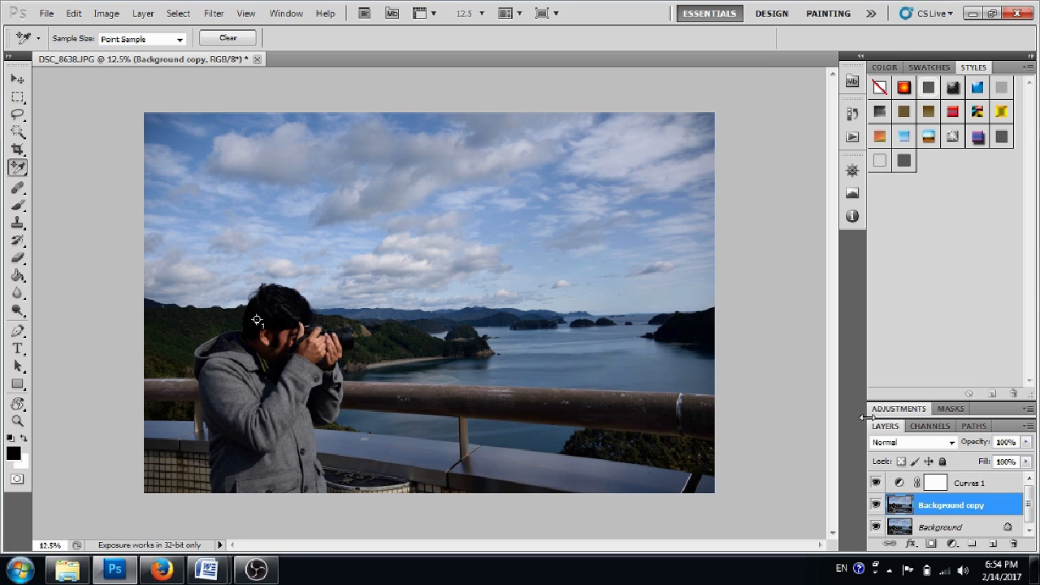
Set the black point of the Curves 1 layer by sampling the marked point on the man's hair.
{"action": "left_click", "coordinate": [993, 483]}
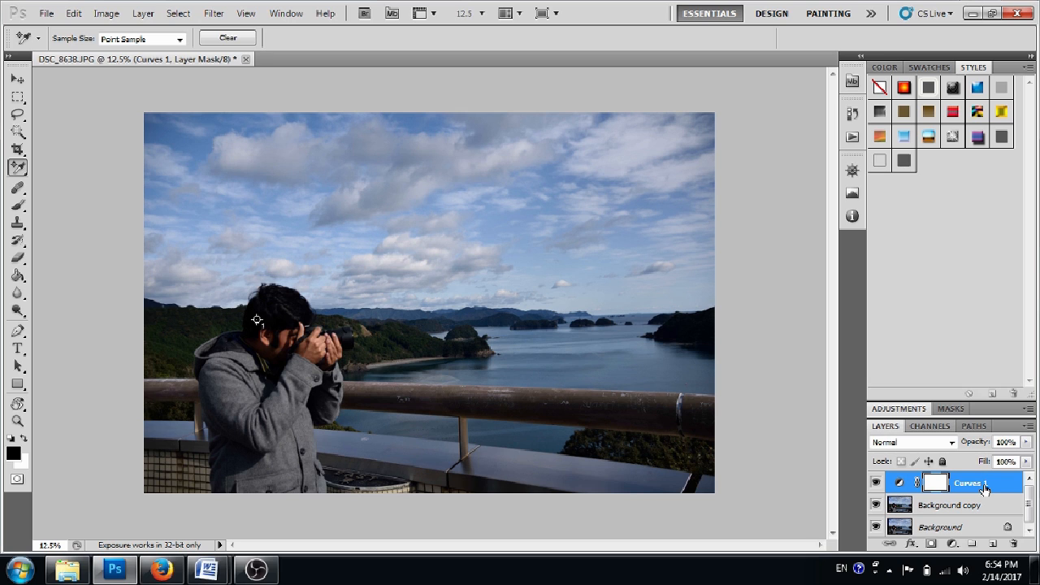
{"action": "left_click", "coordinate": [900, 409]}
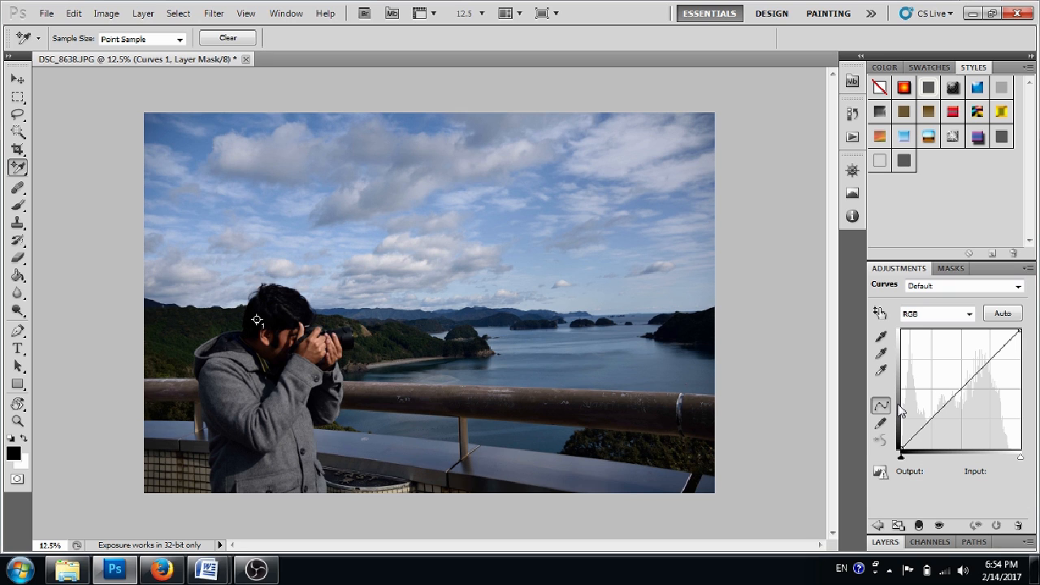
{"action": "left_click", "coordinate": [881, 355]}
{"action": "left_click", "coordinate": [883, 371]}
{"action": "left_click", "coordinate": [882, 340]}
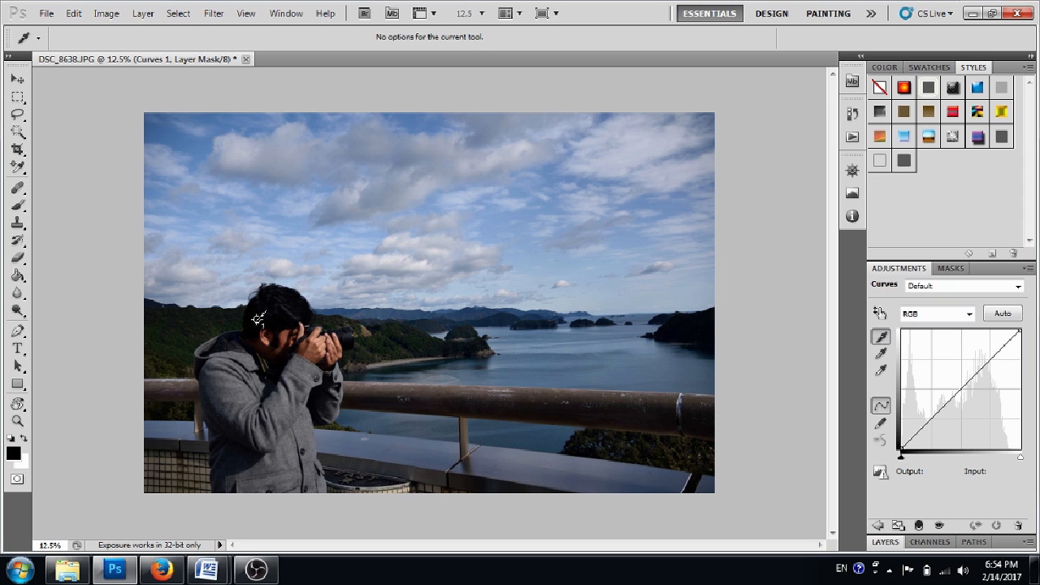
{"action": "left_click", "coordinate": [258, 318]}
Add a new Threshold adjustment layer above the Curves 1 layer.
{"action": "left_click", "coordinate": [885, 542]}
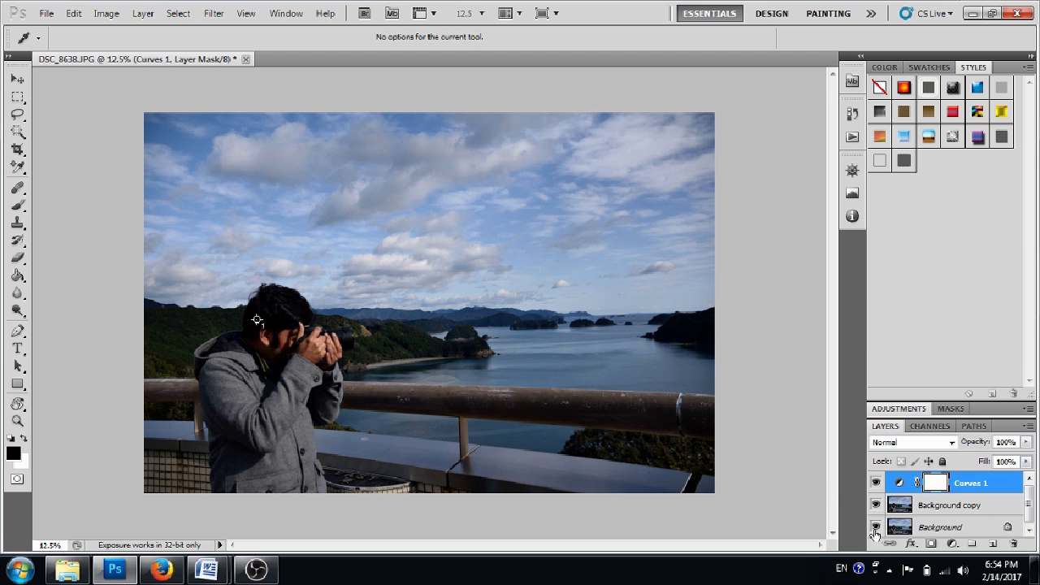
{"action": "left_click", "coordinate": [143, 13]}
{"action": "mouse_move", "coordinate": [221, 148]}
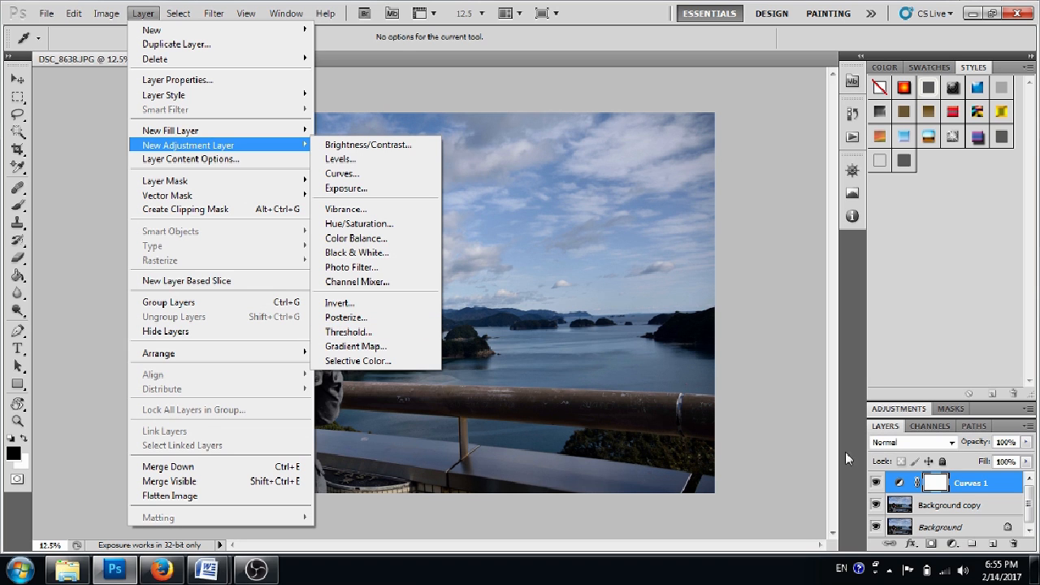
{"action": "left_click", "coordinate": [951, 544]}
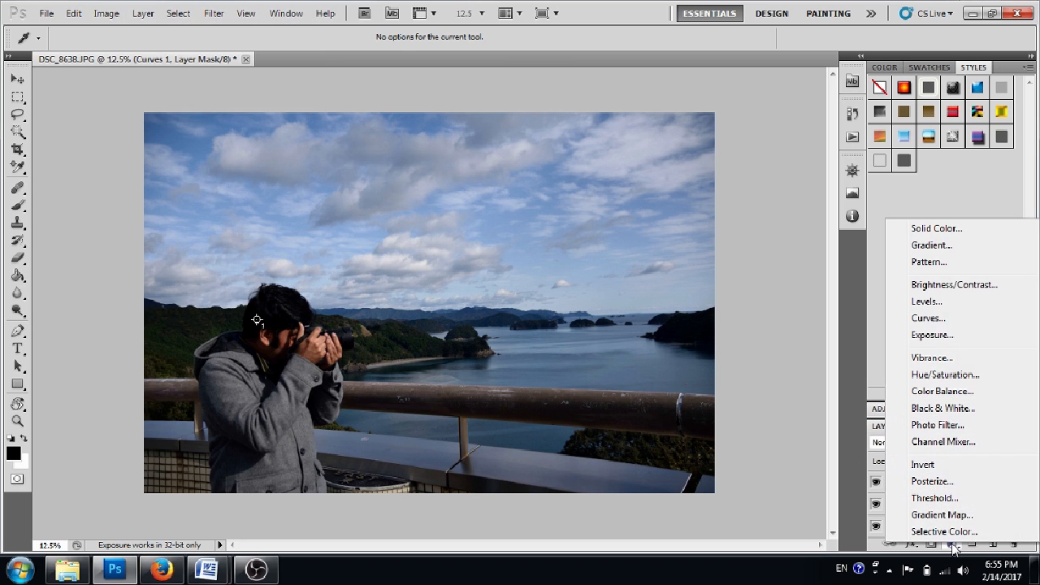
{"action": "left_click", "coordinate": [934, 498]}
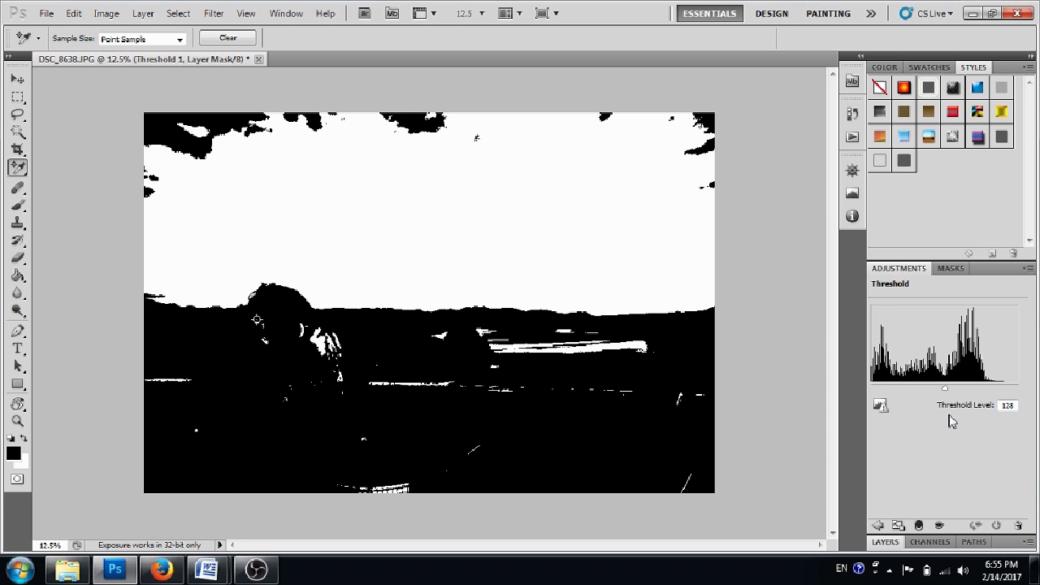
Raise the new Threshold adjustment's level to 204 to isolate the brightest areas of the photo.
{"action": "left_click", "coordinate": [887, 542]}
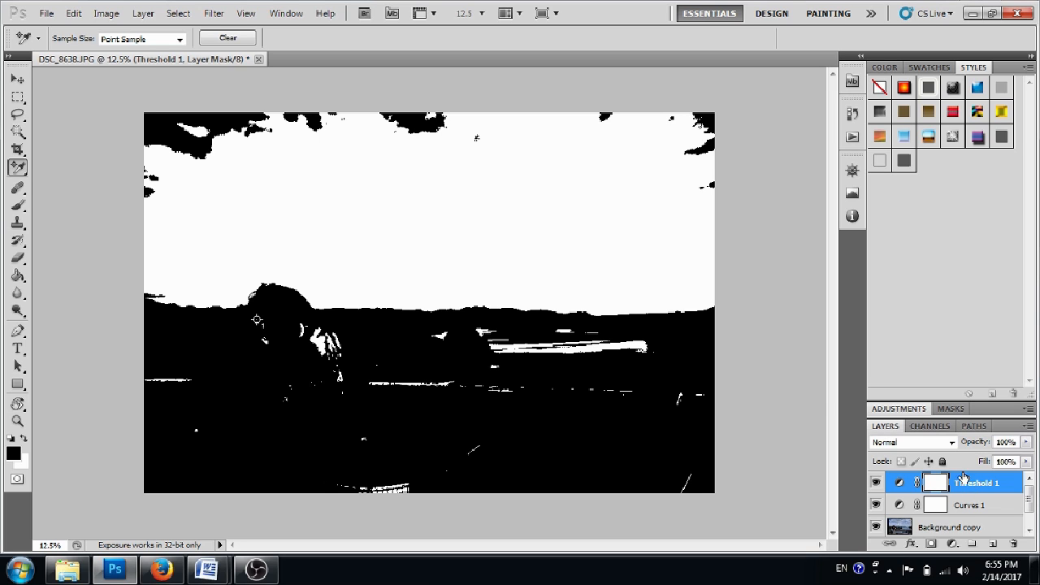
{"action": "left_click", "coordinate": [900, 409]}
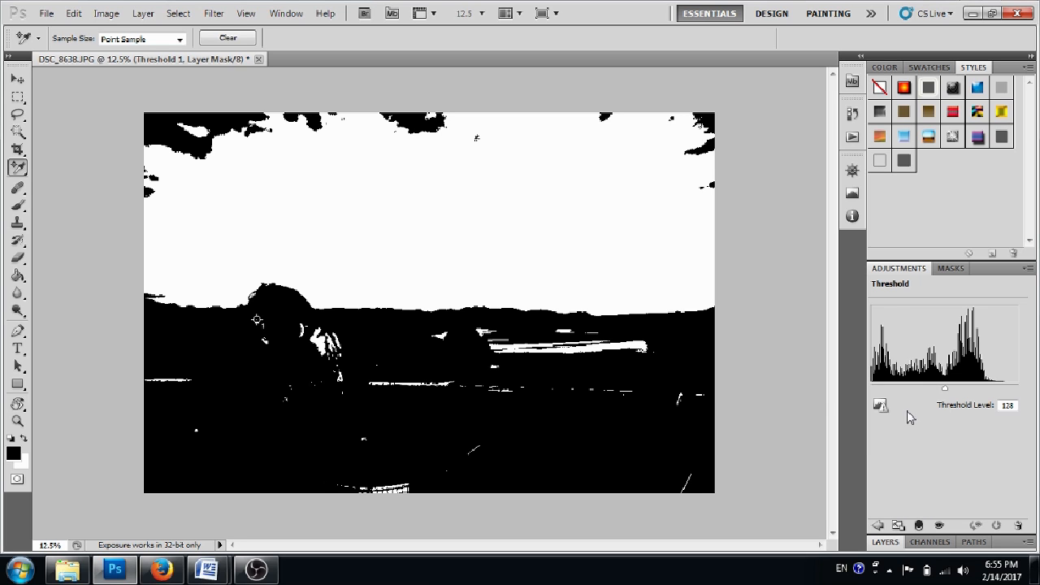
{"action": "left_click_drag", "start_coordinate": [946, 390], "coordinate": [990, 394]}
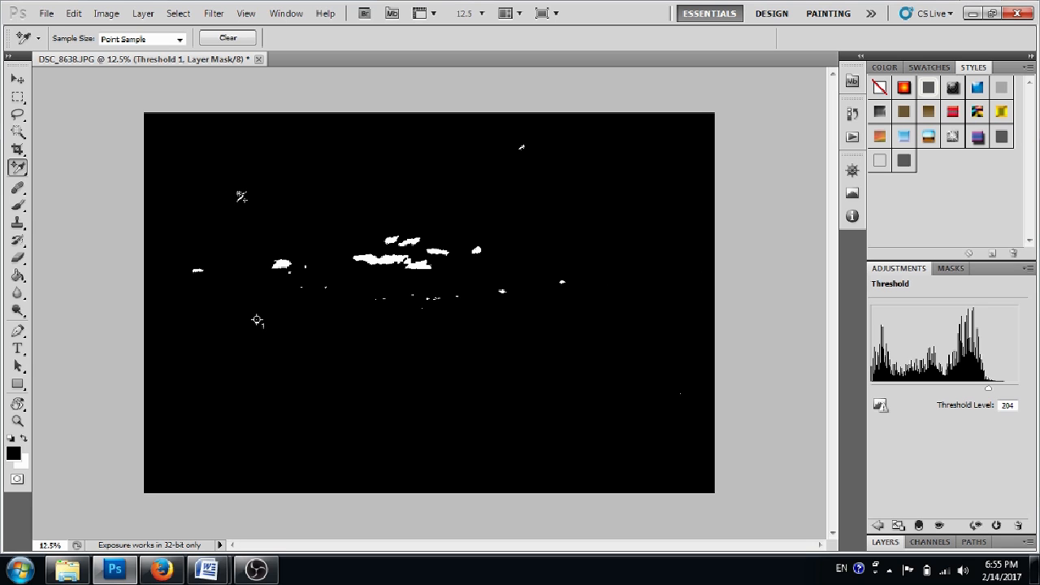
Place a second color sampler point on the largest white cloud area with the Color Sampler Tool.
{"action": "right_click", "coordinate": [18, 166]}
{"action": "left_click", "coordinate": [70, 182]}
{"action": "left_click", "coordinate": [257, 320]}
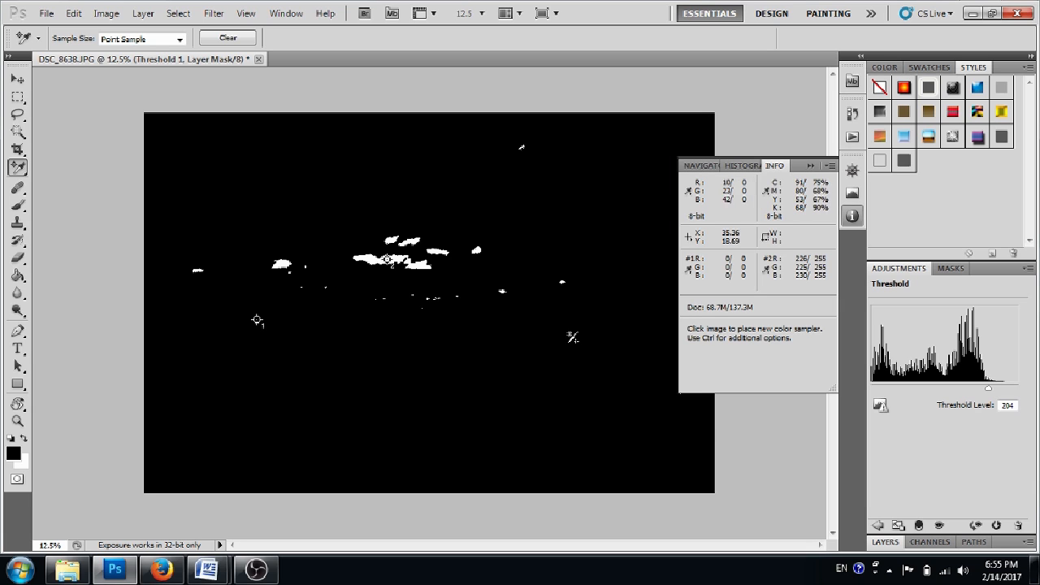
Add a second Curves adjustment layer above the Threshold 1 layer.
{"action": "left_click", "coordinate": [883, 543]}
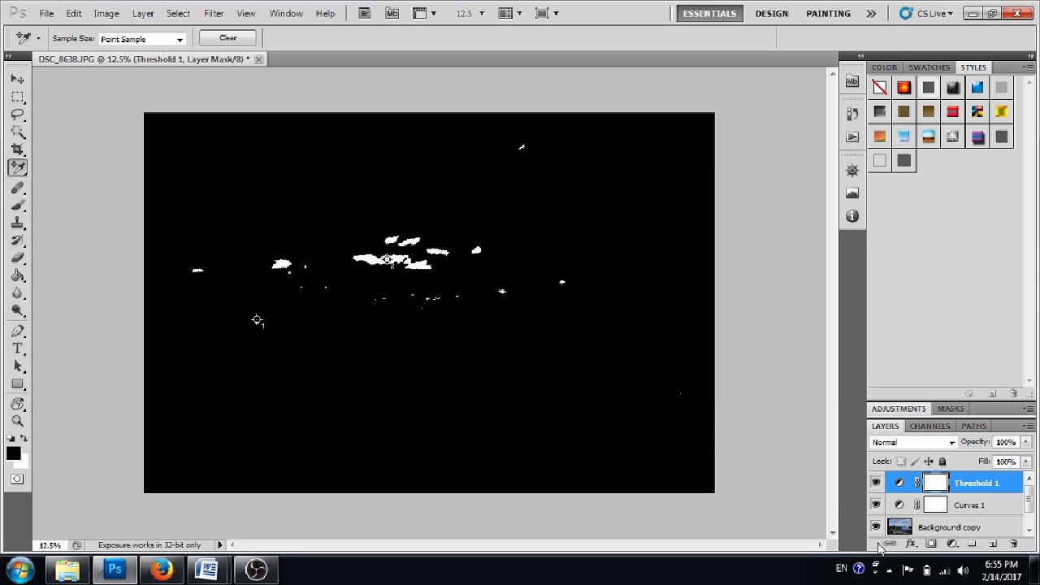
{"action": "left_click", "coordinate": [953, 544]}
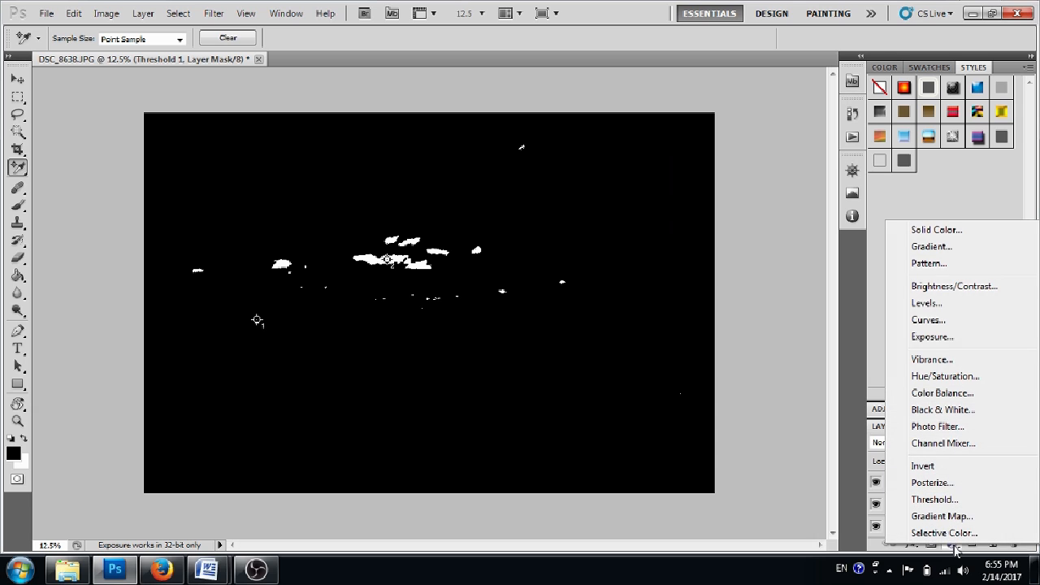
{"action": "left_click", "coordinate": [932, 324]}
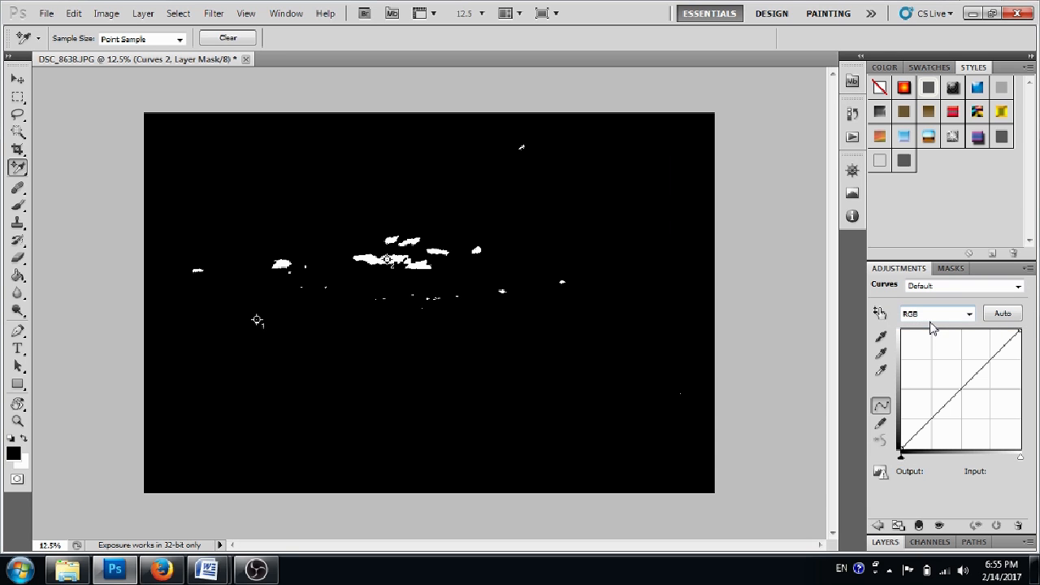
Delete the Threshold 1 layer between the two Curves layers and select the Curves 2 layer.
{"action": "left_click", "coordinate": [892, 543]}
{"action": "left_click", "coordinate": [967, 504]}
{"action": "right_click", "coordinate": [967, 504]}
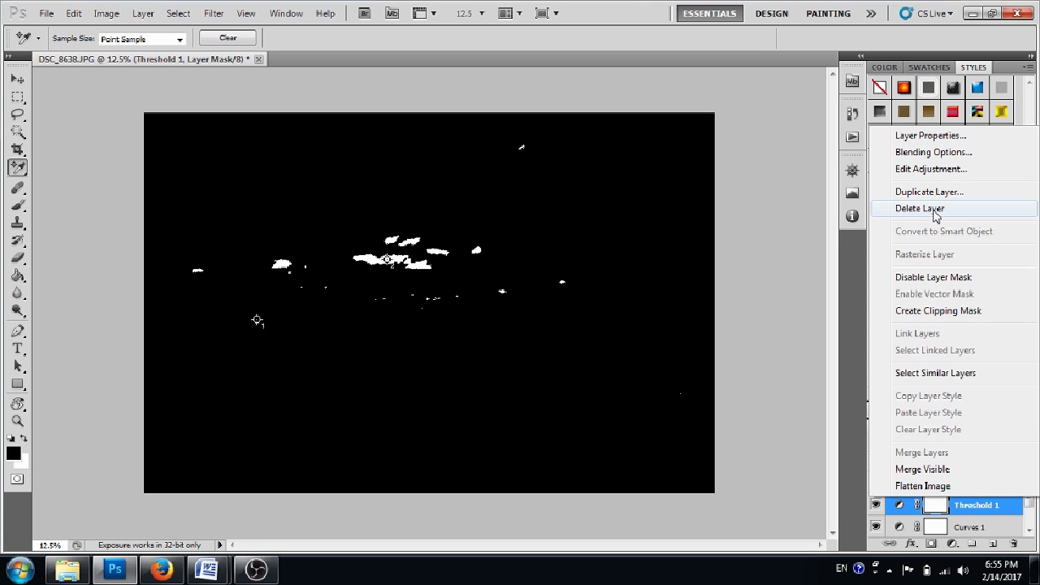
{"action": "left_click", "coordinate": [935, 209]}
{"action": "left_click", "coordinate": [488, 215]}
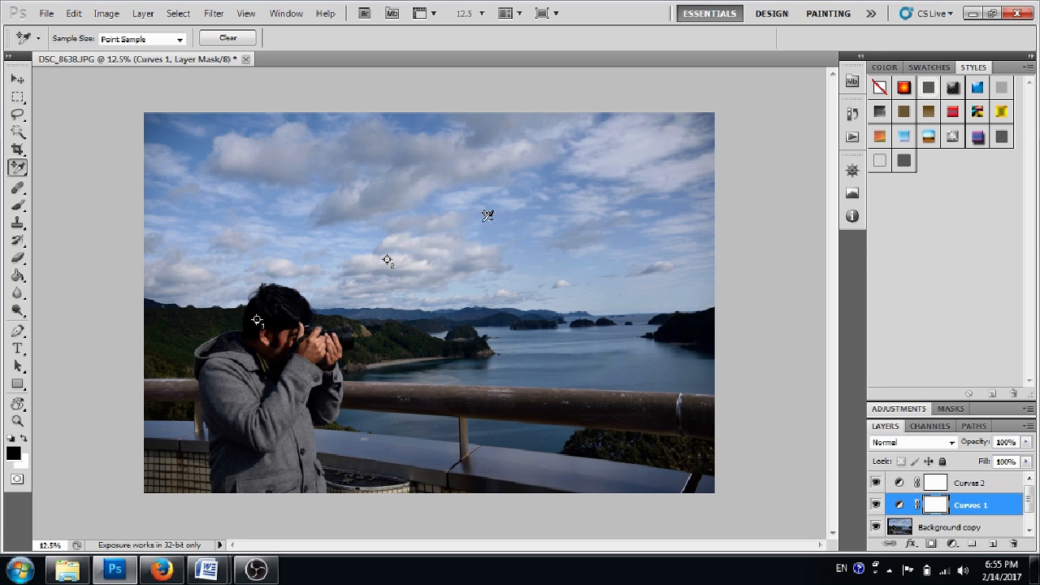
{"action": "left_click", "coordinate": [976, 491]}
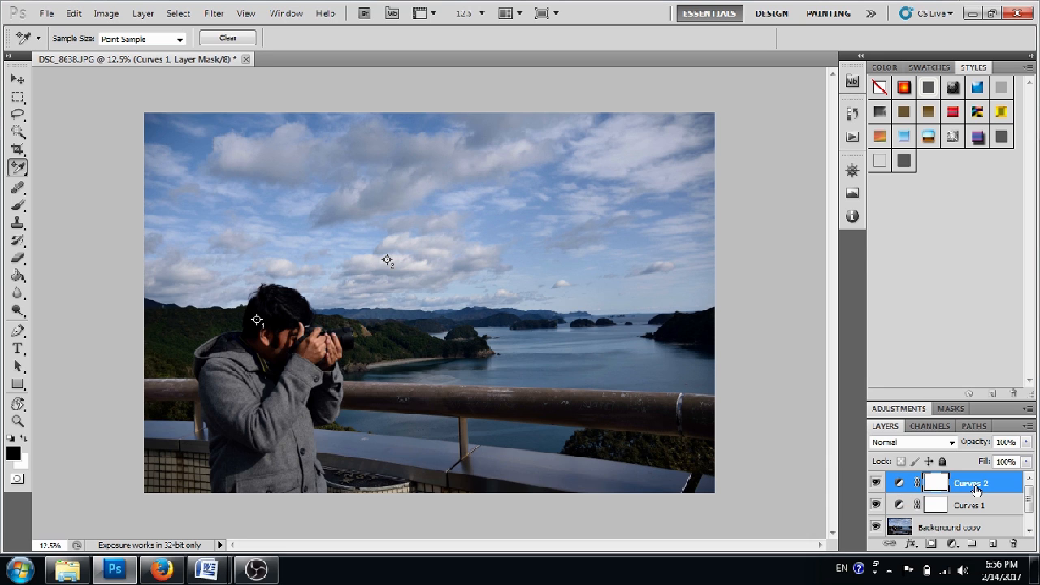
Set the white point of the Curves 2 adjustment by sampling the cloud at color sampler point 2.
{"action": "left_click", "coordinate": [891, 410]}
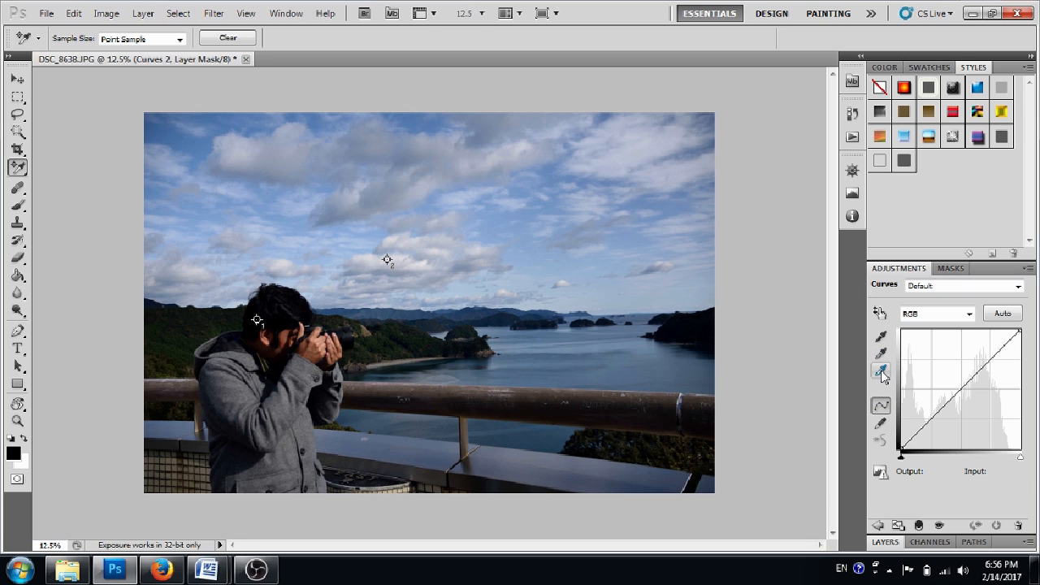
{"action": "left_click", "coordinate": [882, 370]}
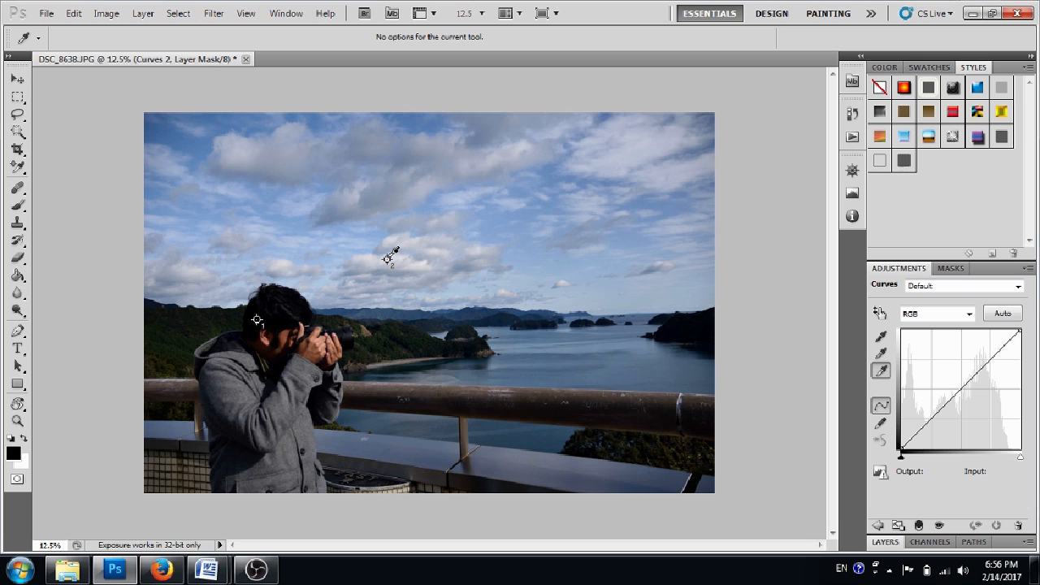
{"action": "left_click", "coordinate": [389, 258]}
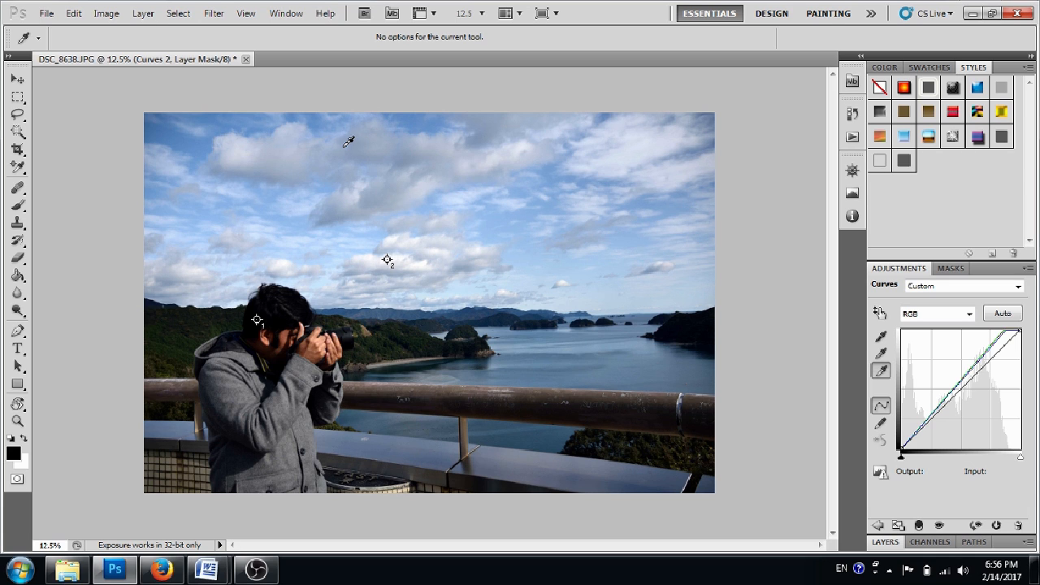
Create a new empty layer above Curves 2 with Normal mode and 100% opacity.
{"action": "left_click", "coordinate": [149, 20]}
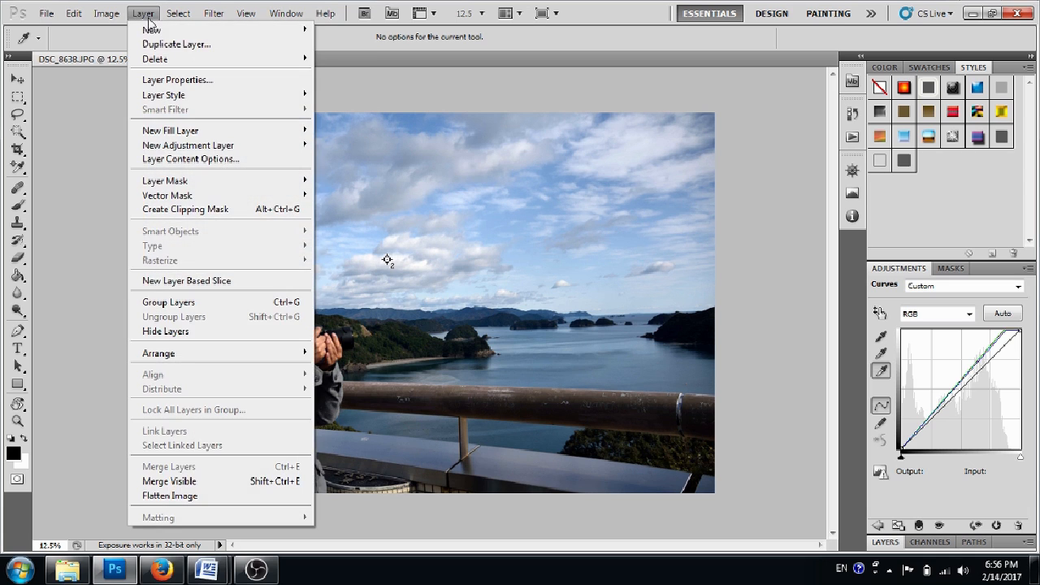
{"action": "mouse_move", "coordinate": [155, 29]}
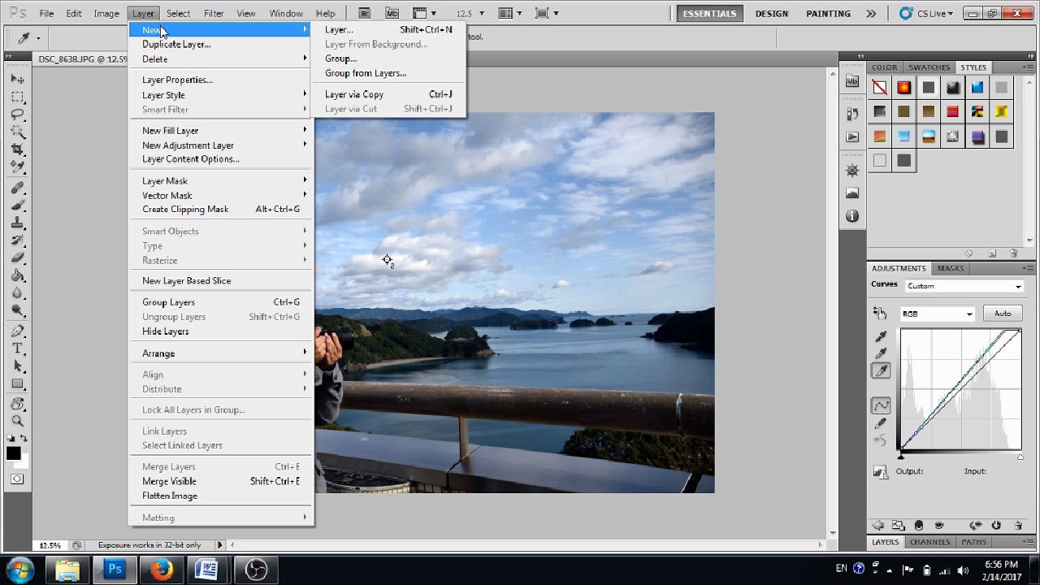
{"action": "left_click", "coordinate": [333, 30]}
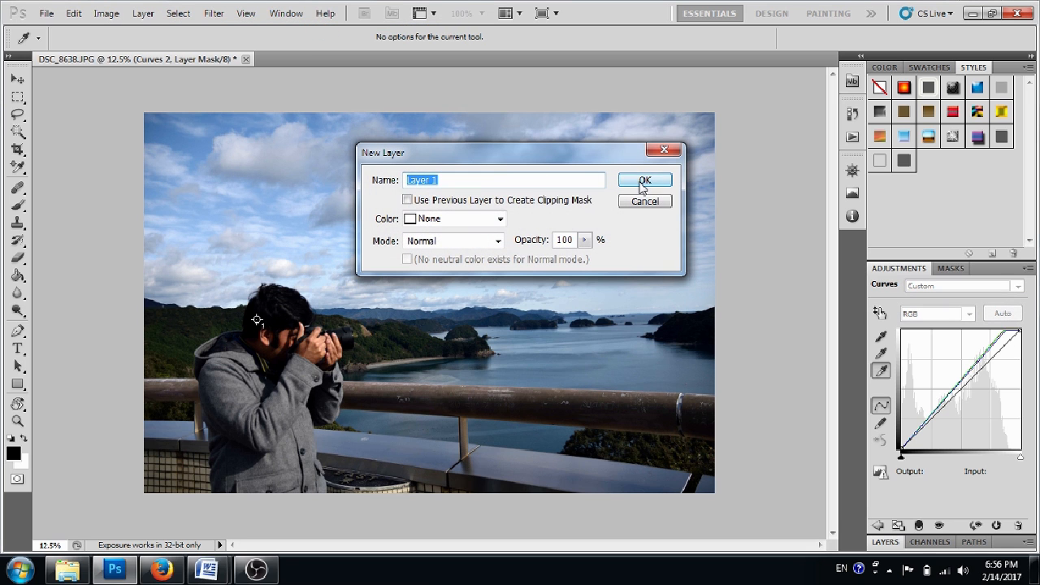
{"action": "left_click", "coordinate": [644, 180]}
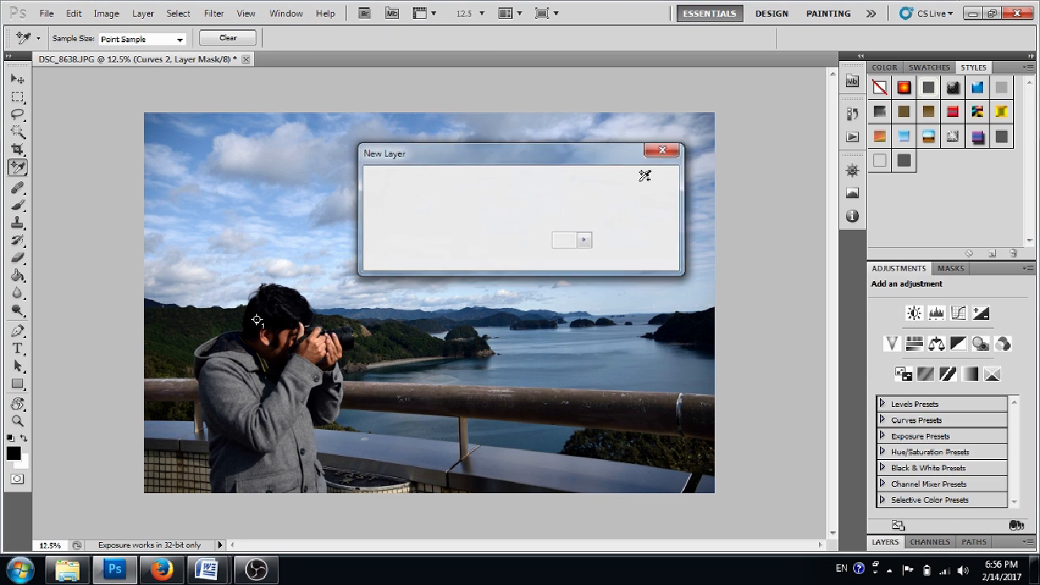
Fill the new layer with 50% Gray at 100% opacity and change its blending mode to Difference.
{"action": "left_click", "coordinate": [884, 546]}
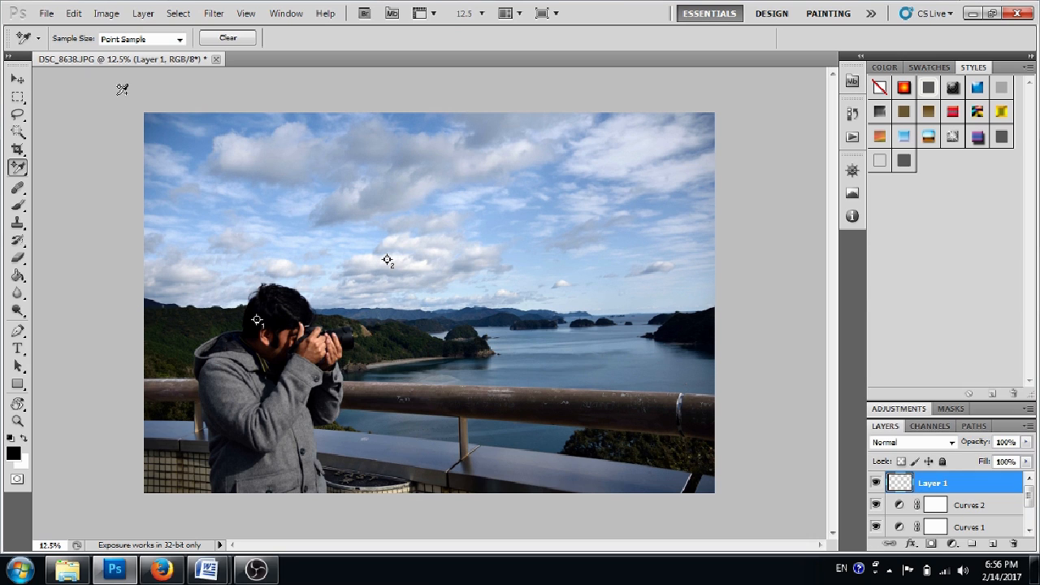
{"action": "left_click", "coordinate": [74, 13]}
{"action": "left_click", "coordinate": [74, 14]}
{"action": "left_click", "coordinate": [74, 14]}
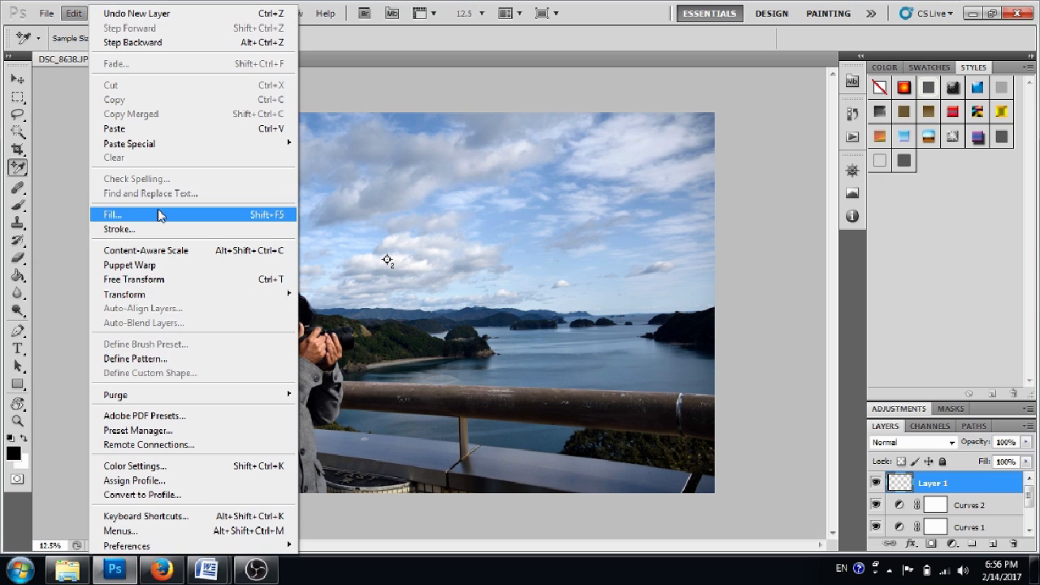
{"action": "left_click", "coordinate": [158, 214]}
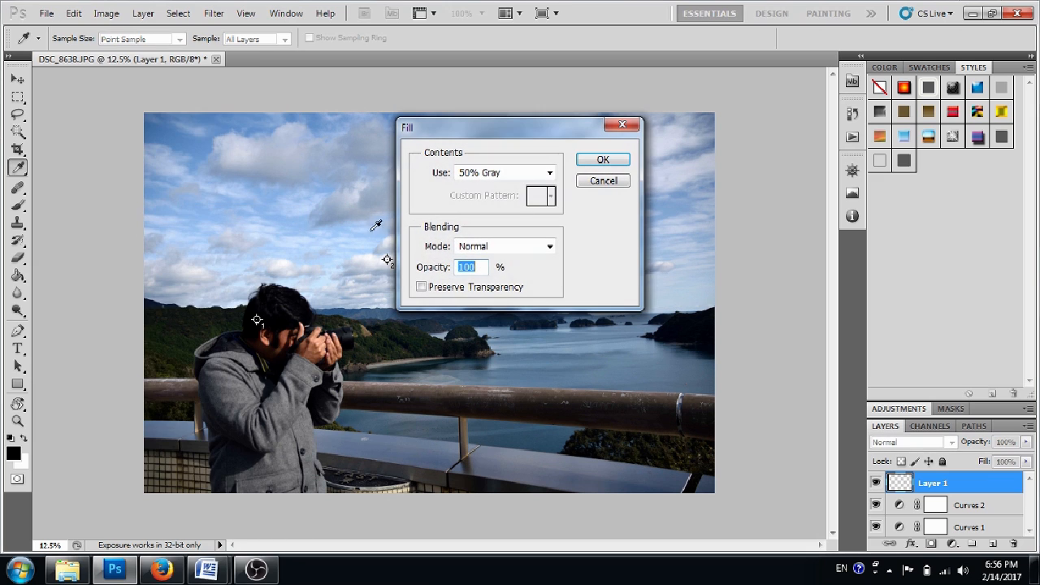
{"action": "left_click", "coordinate": [471, 174]}
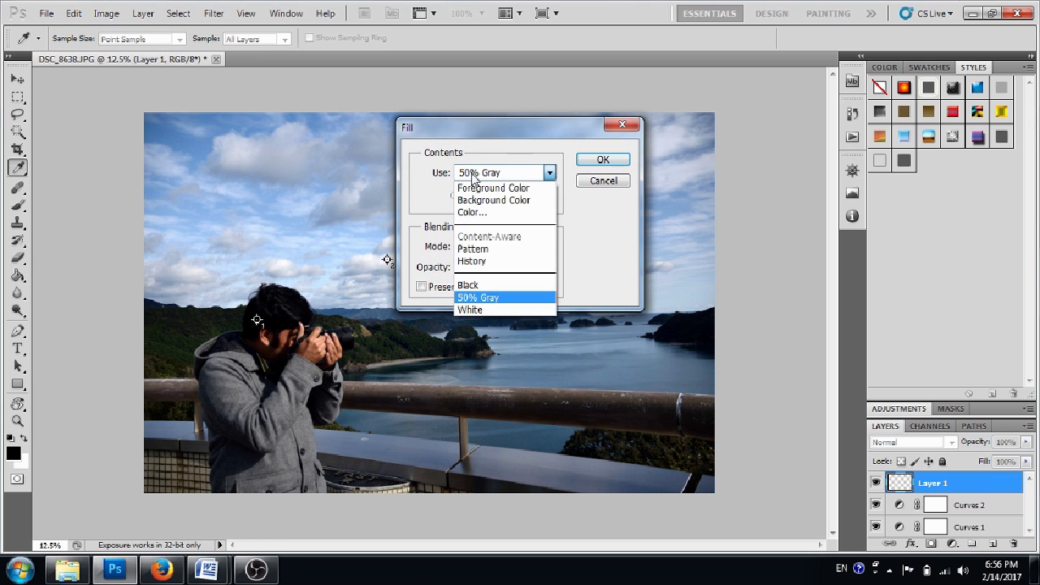
{"action": "left_click", "coordinate": [484, 301]}
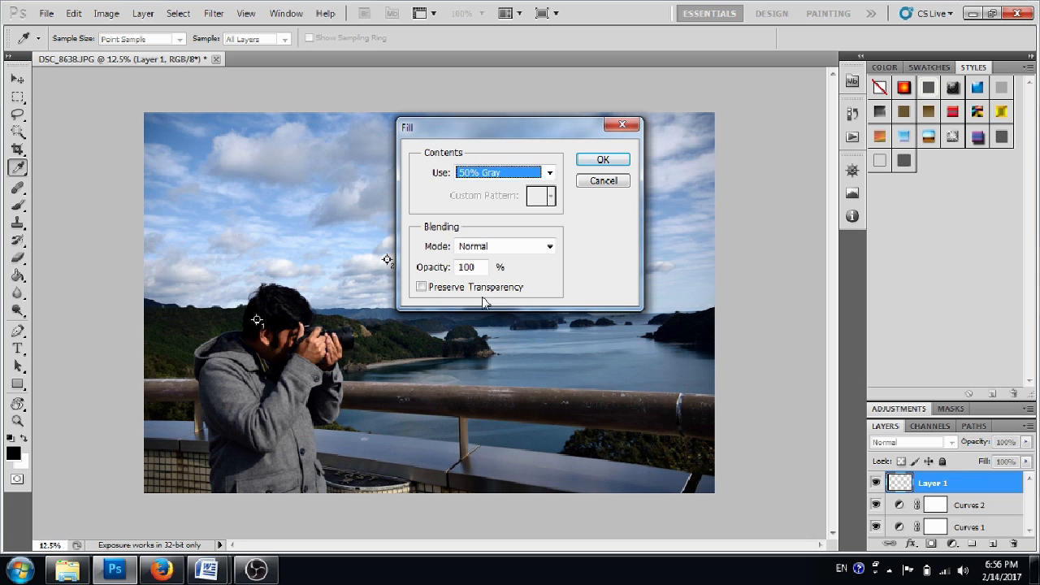
{"action": "left_click", "coordinate": [601, 162]}
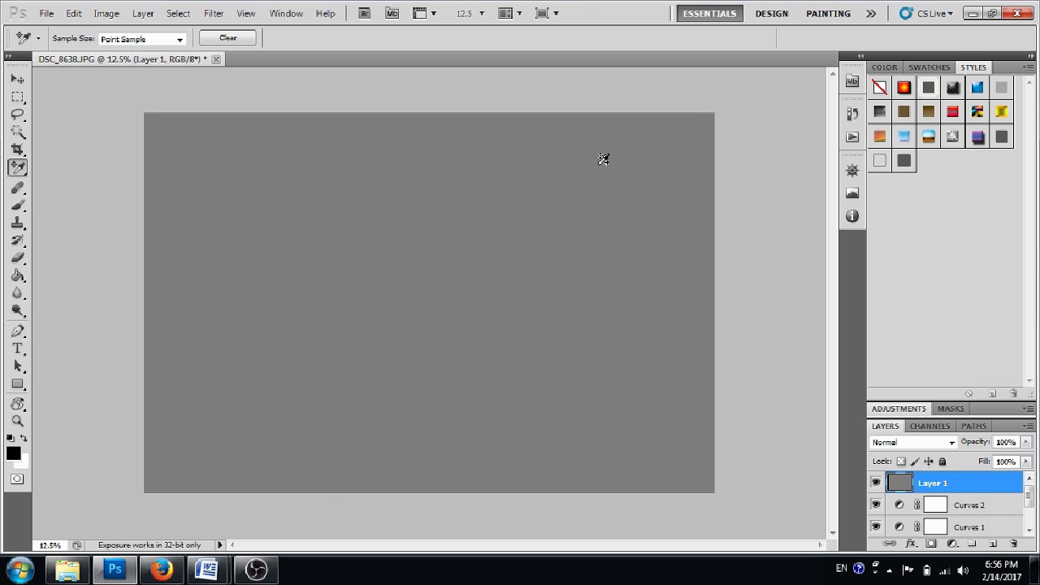
{"action": "left_click", "coordinate": [920, 446]}
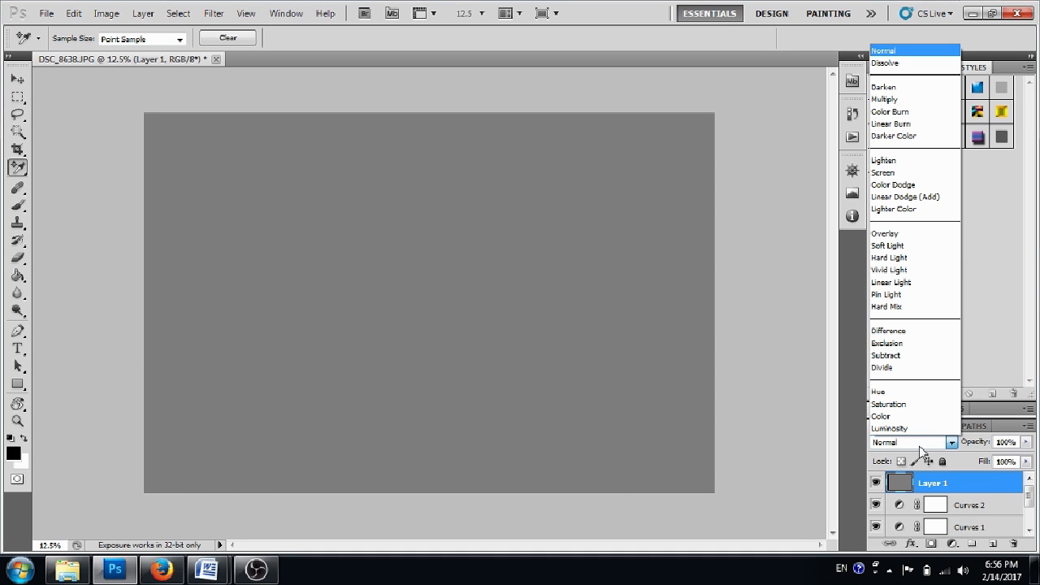
{"action": "left_click", "coordinate": [907, 332]}
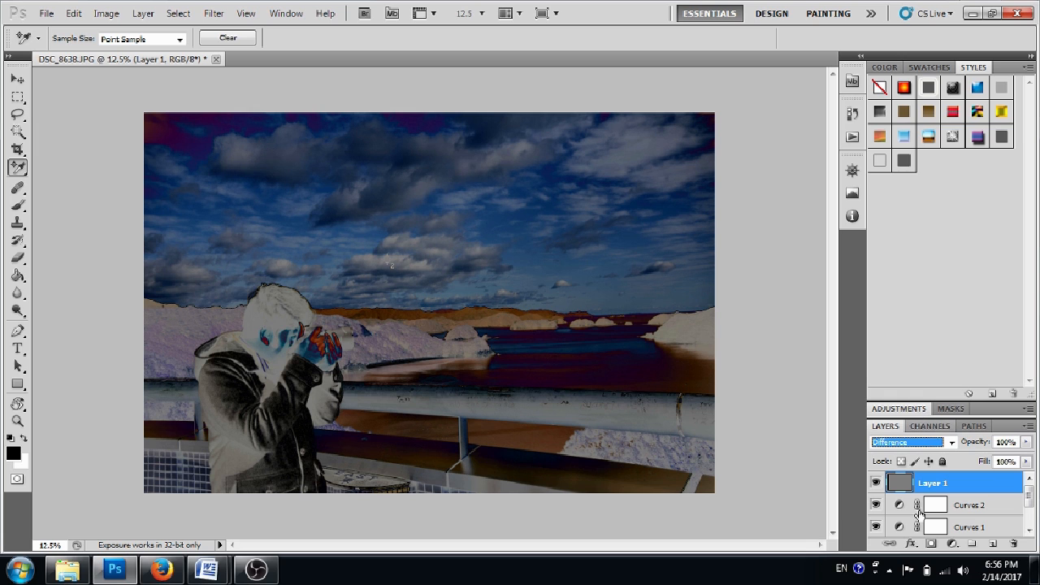
Add a Threshold adjustment layer above the gray layer and set its threshold level to 13.
{"action": "left_click", "coordinate": [952, 544]}
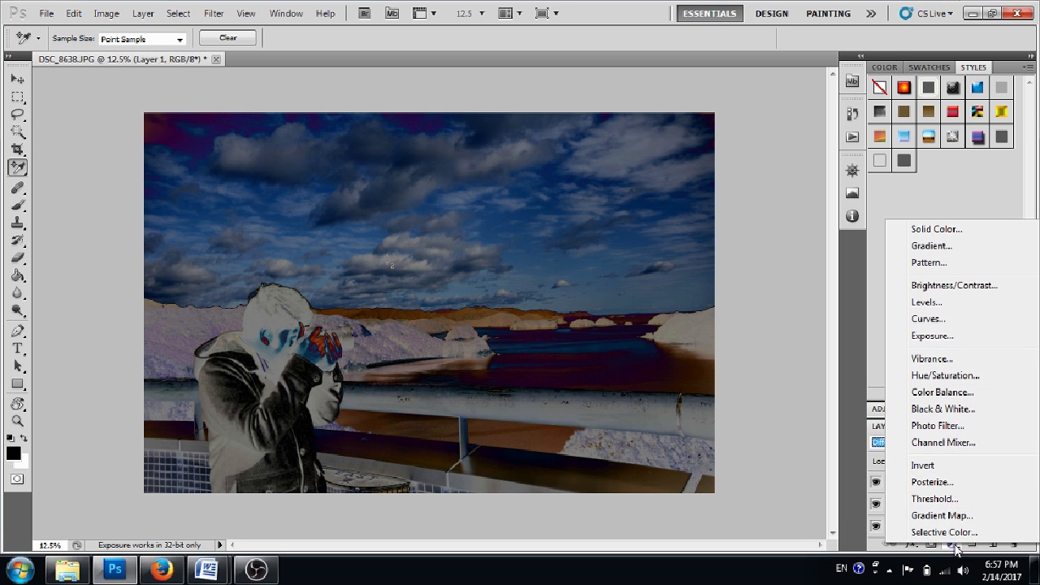
{"action": "left_click", "coordinate": [930, 498]}
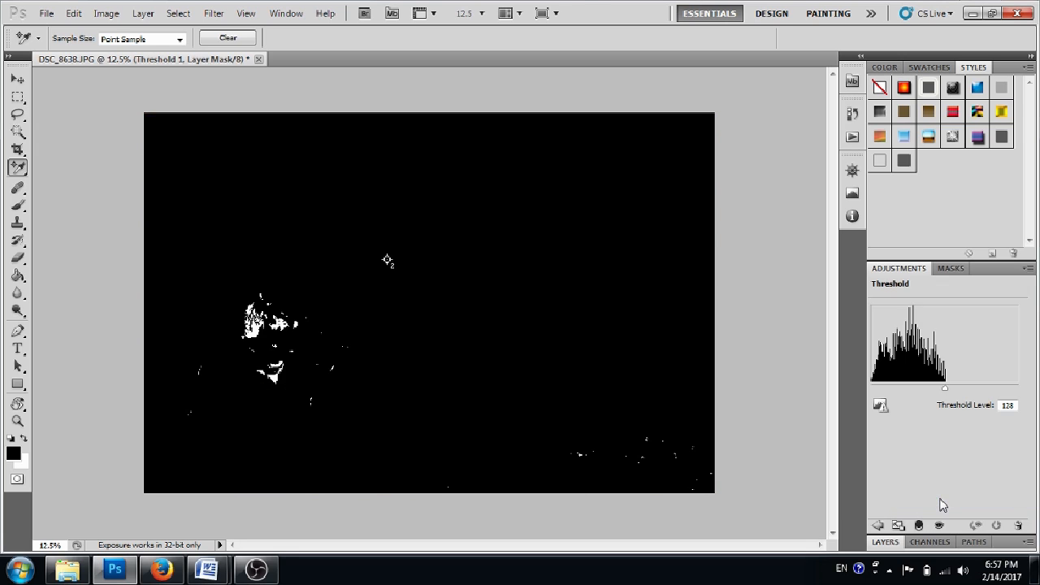
{"action": "left_click_drag", "start_coordinate": [945, 389], "coordinate": [872, 391]}
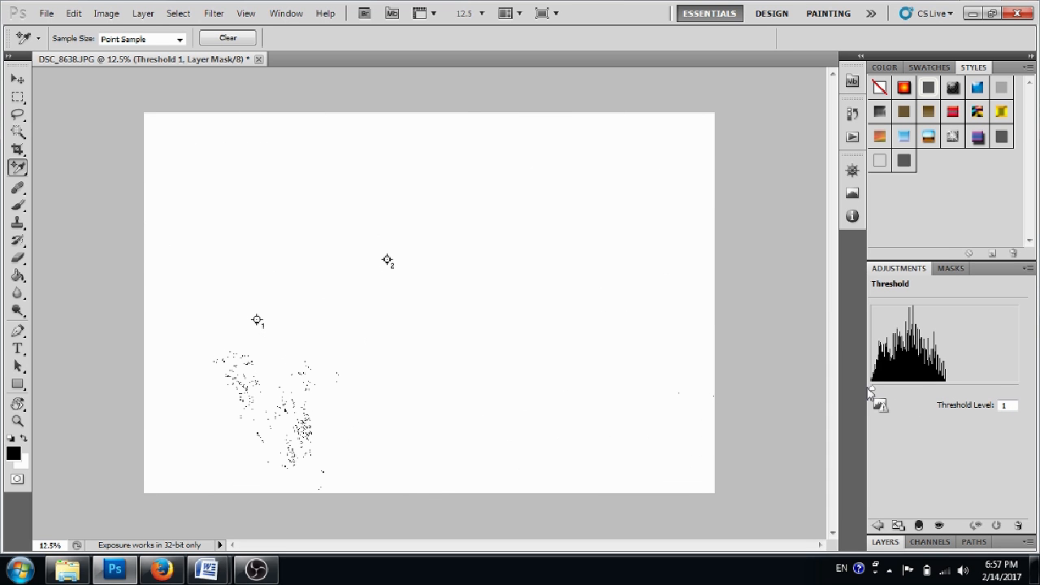
{"action": "left_click_drag", "start_coordinate": [872, 393], "coordinate": [880, 391]}
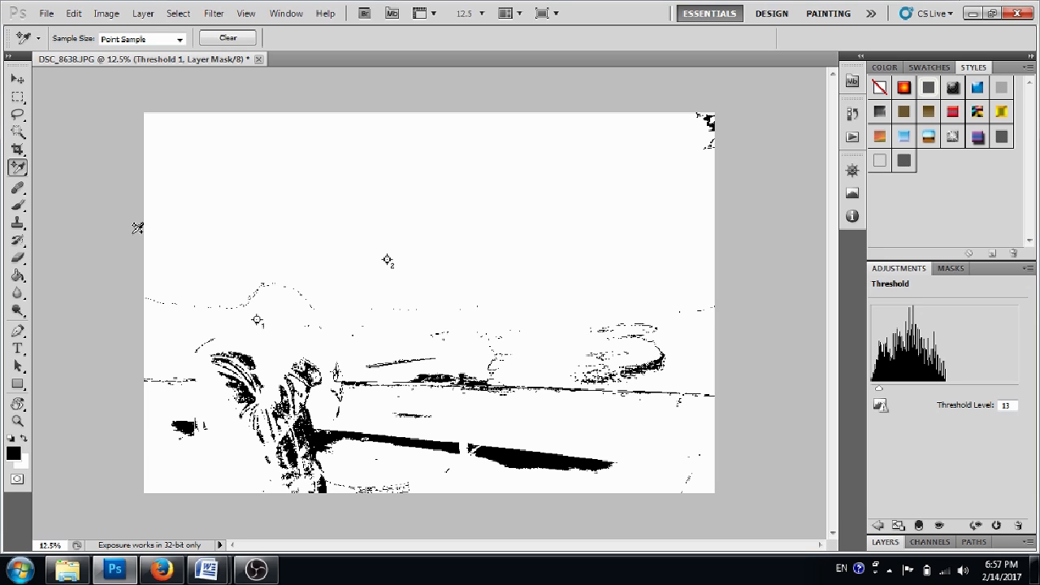
Place a third color sampler point on the large black area along the ledge below the railing with the Color Sampler Tool.
{"action": "left_click", "coordinate": [14, 169]}
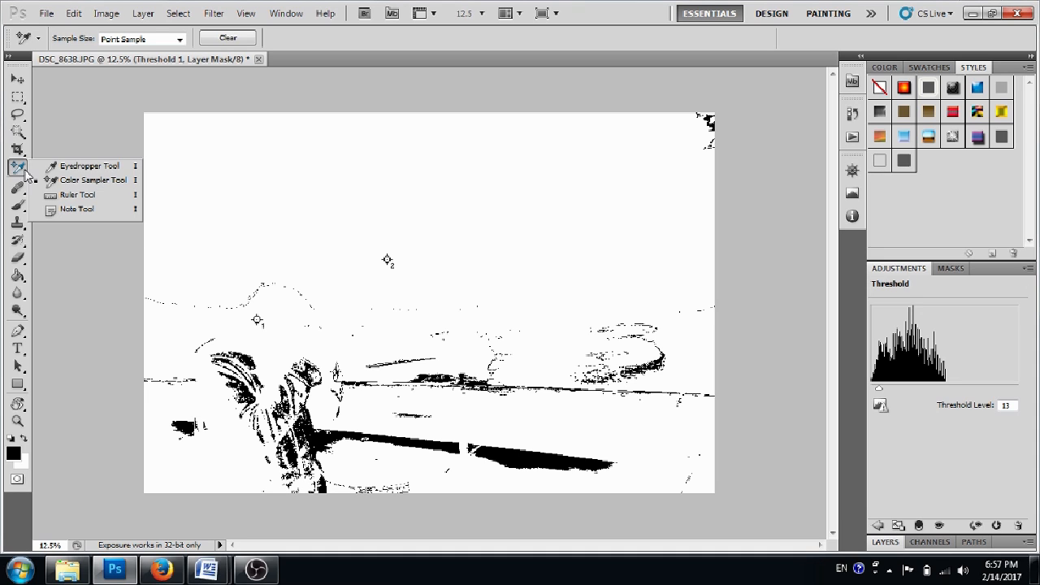
{"action": "left_click", "coordinate": [93, 181]}
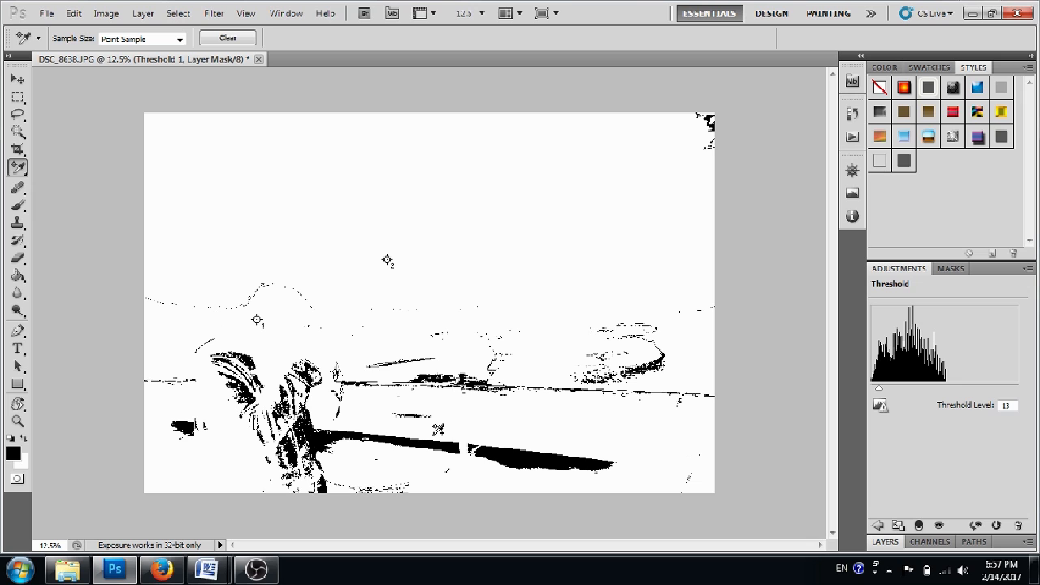
{"action": "left_click", "coordinate": [520, 454]}
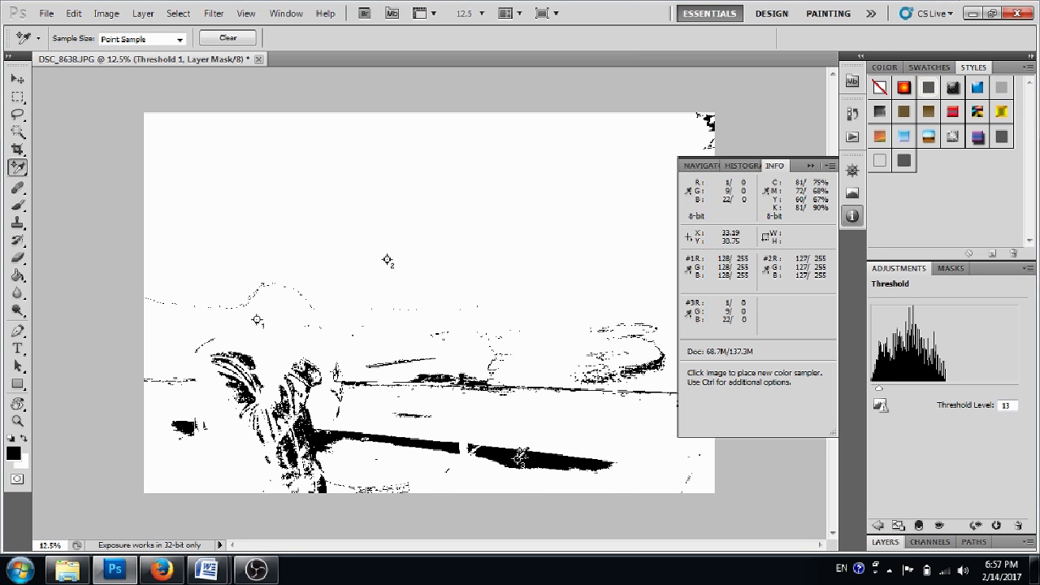
Add a third Curves adjustment layer above the Threshold 1 layer.
{"action": "left_click", "coordinate": [885, 541]}
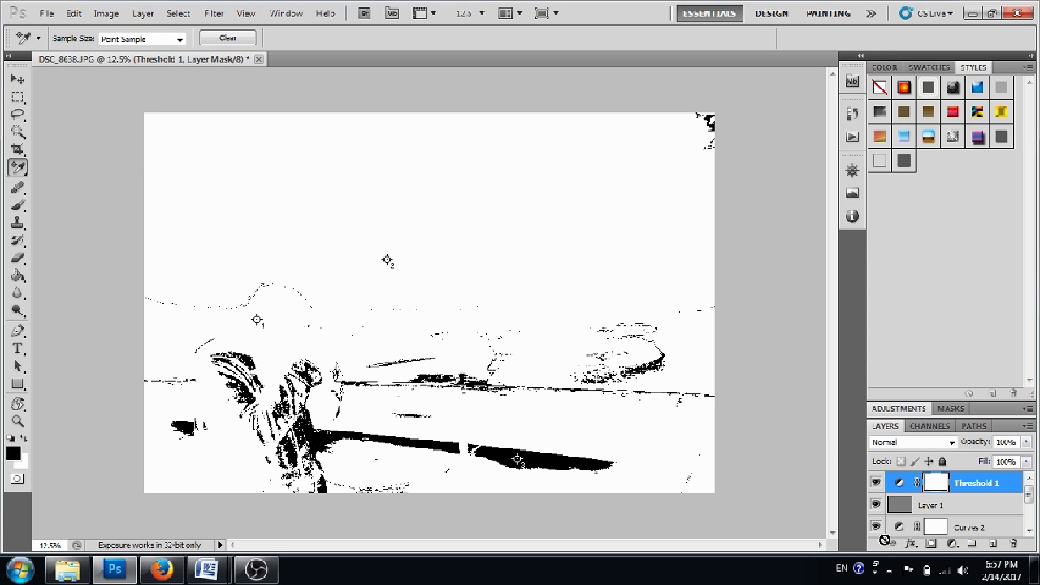
{"action": "left_click", "coordinate": [951, 544]}
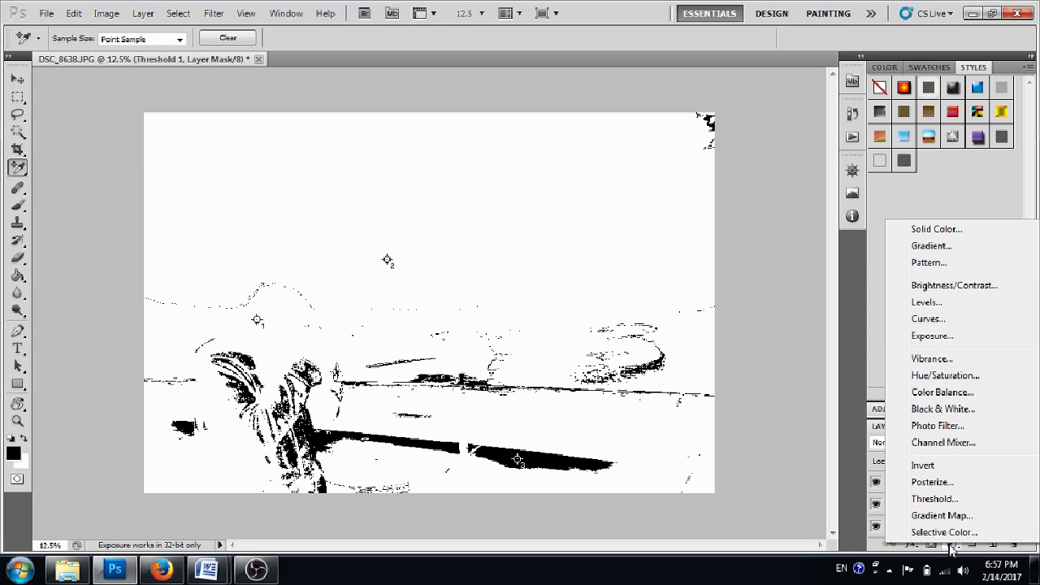
{"action": "left_click", "coordinate": [934, 321]}
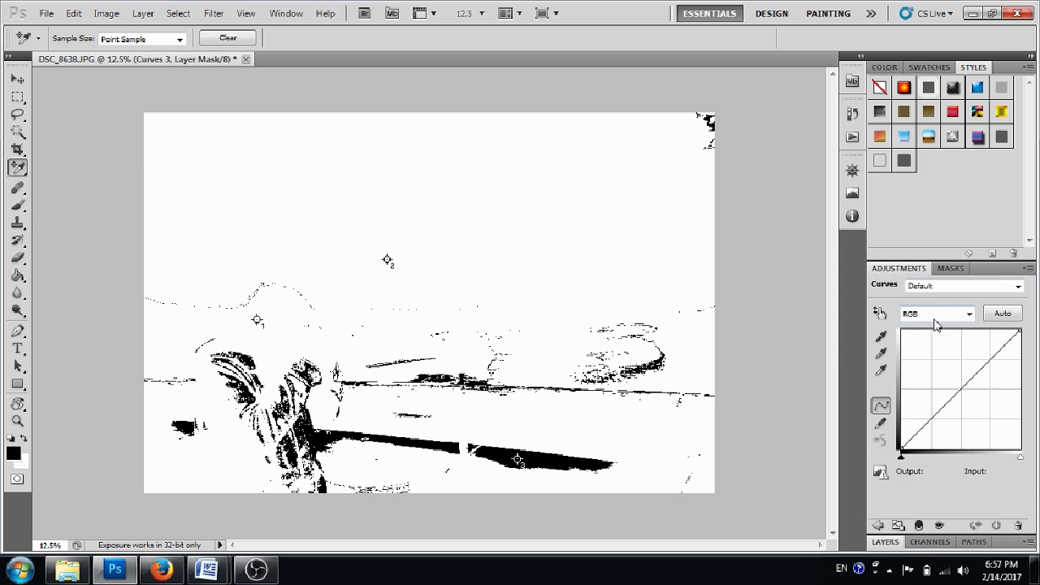
Delete the Threshold 1 layer above the gray layer and select the topmost Curves layer.
{"action": "left_click", "coordinate": [885, 542]}
{"action": "right_click", "coordinate": [967, 506]}
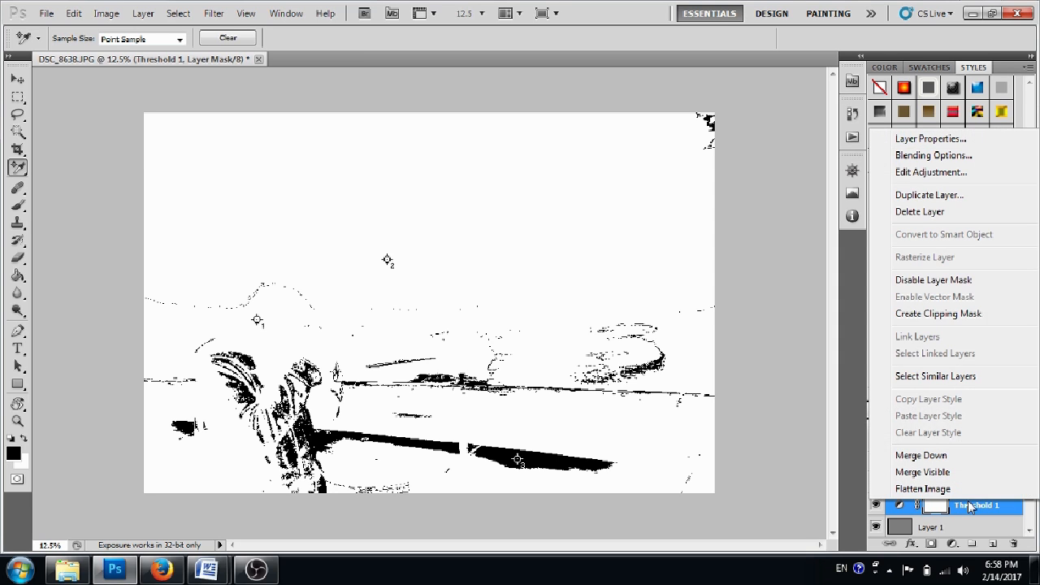
{"action": "left_click", "coordinate": [926, 213]}
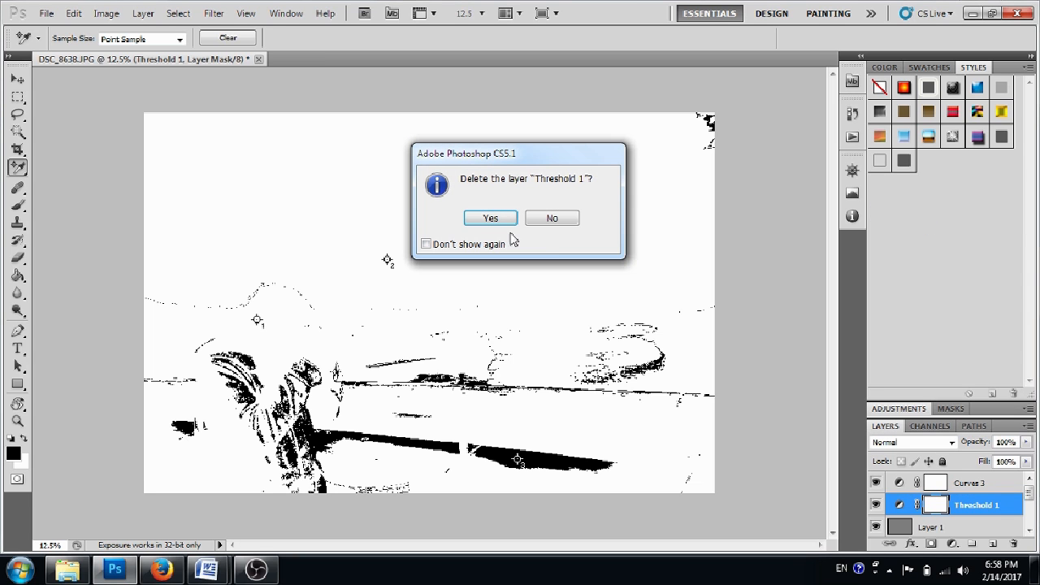
{"action": "left_click", "coordinate": [492, 218]}
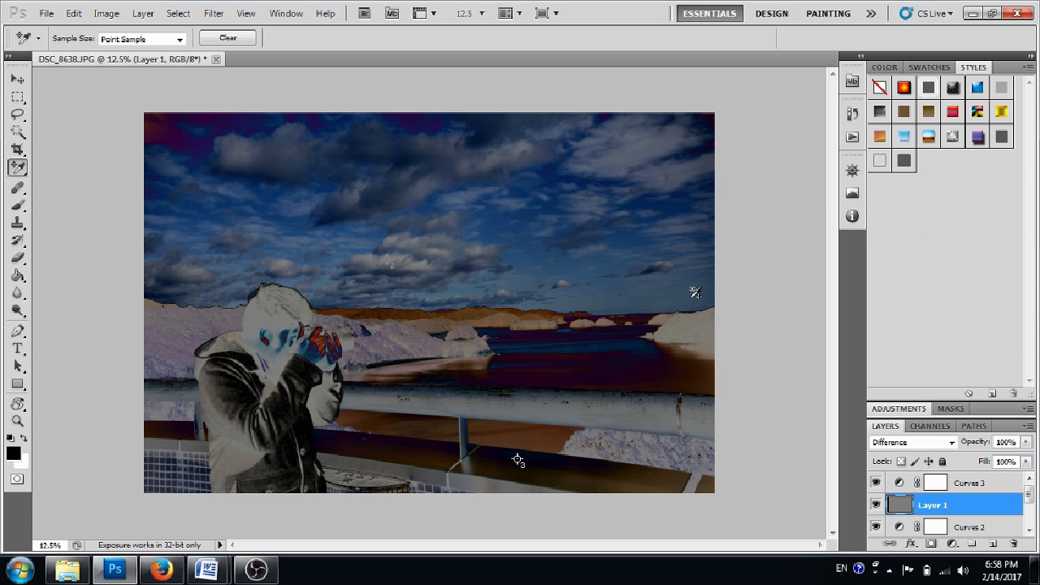
{"action": "left_click", "coordinate": [969, 487]}
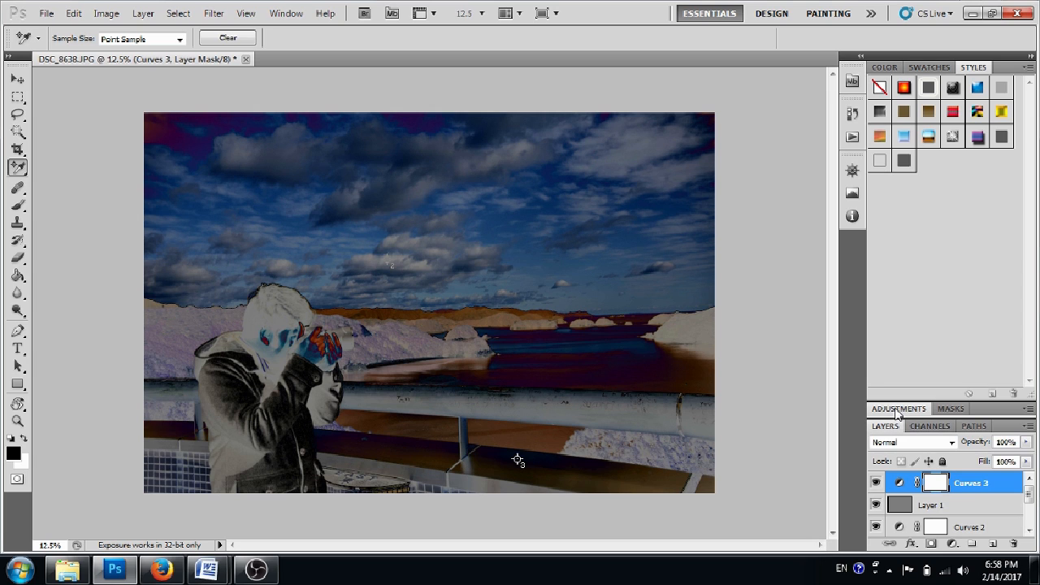
Set the gray point of the topmost Curves adjustment by sampling the image at color sampler point 3.
{"action": "left_click", "coordinate": [897, 410]}
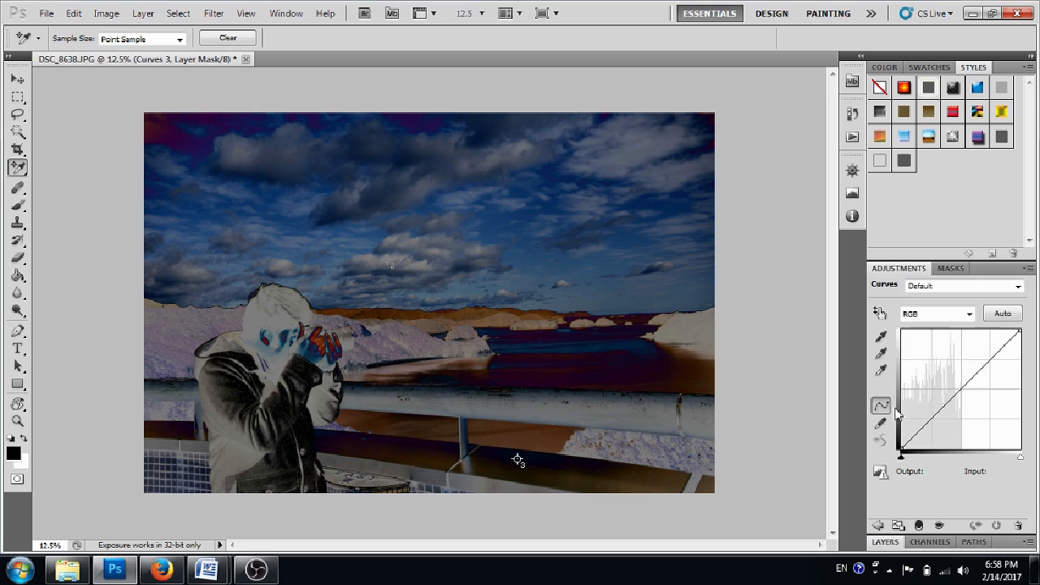
{"action": "left_click", "coordinate": [882, 356]}
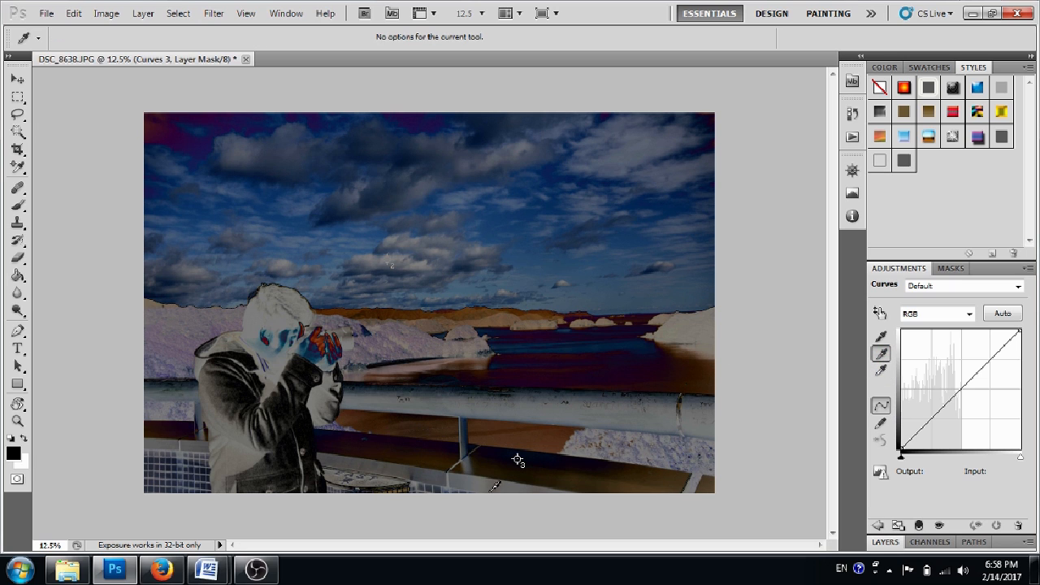
{"action": "left_click", "coordinate": [518, 459]}
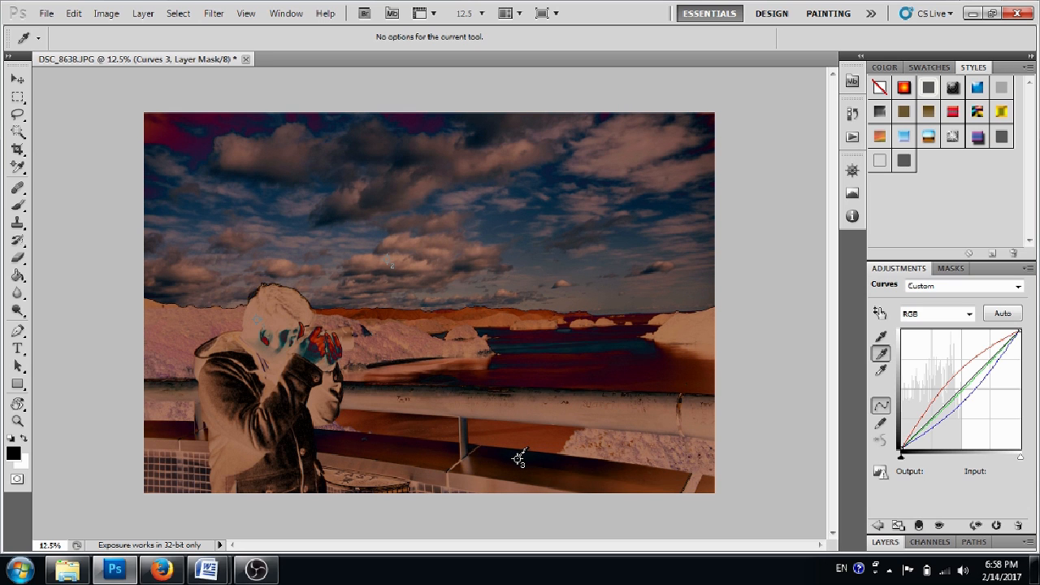
{"action": "left_click", "coordinate": [518, 459]}
{"action": "left_click", "coordinate": [517, 459]}
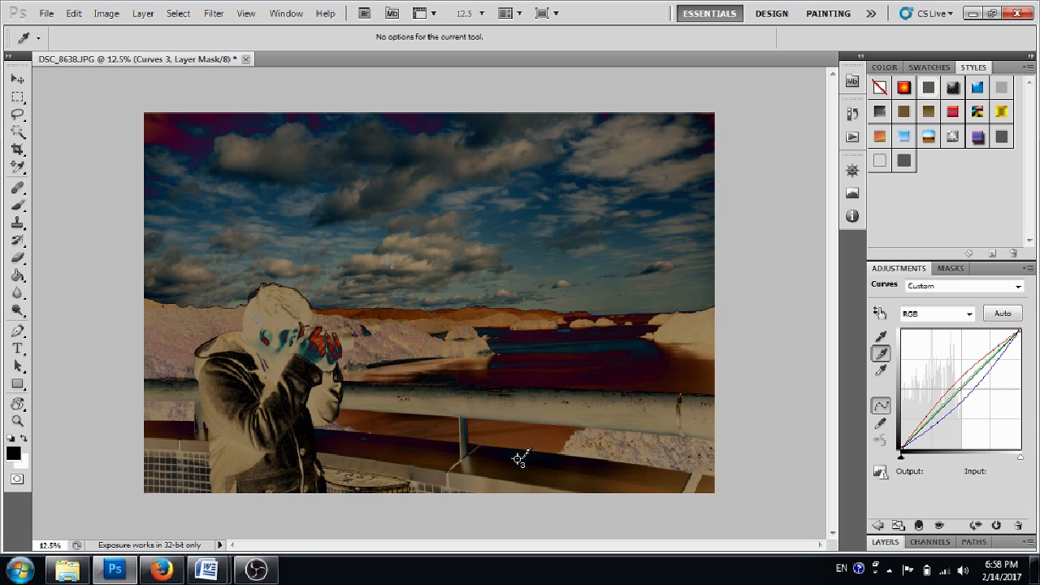
{"action": "left_click", "coordinate": [517, 459]}
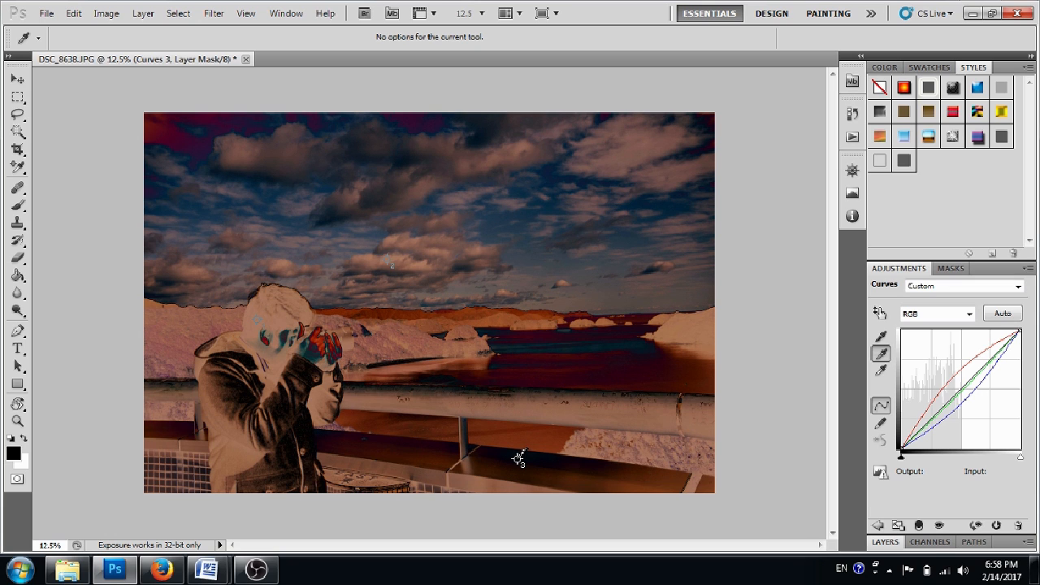
{"action": "left_click", "coordinate": [518, 460]}
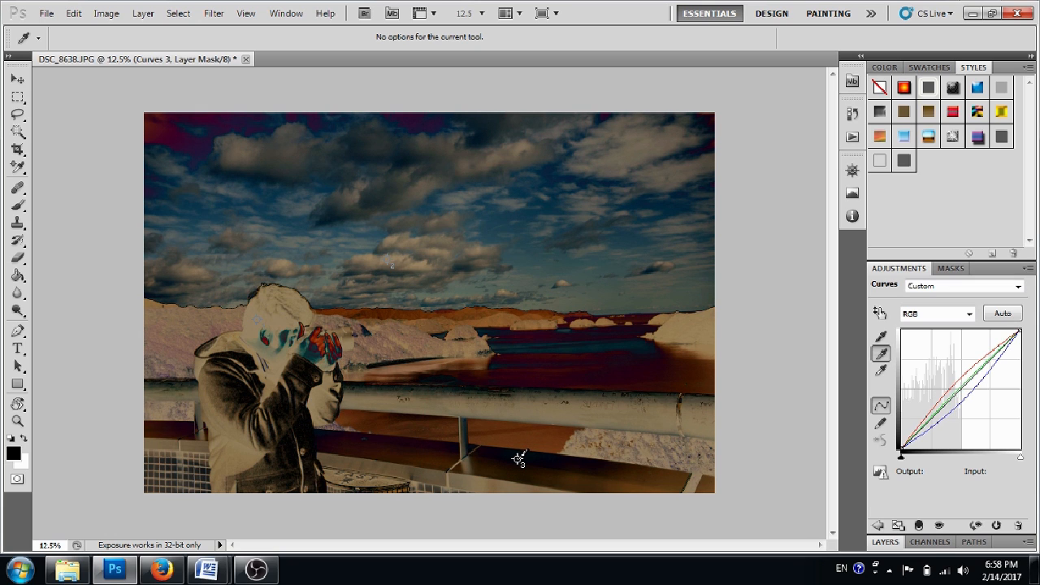
Resample the gray point of the topmost Curves adjustment on the ledge at color sampler point 3.
{"action": "left_click", "coordinate": [519, 460]}
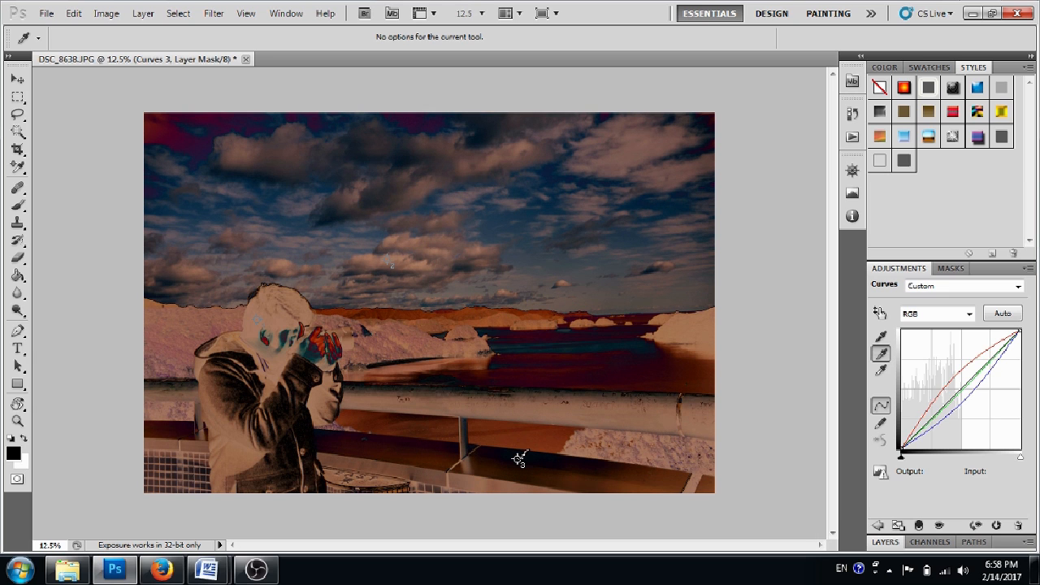
{"action": "left_click", "coordinate": [519, 460]}
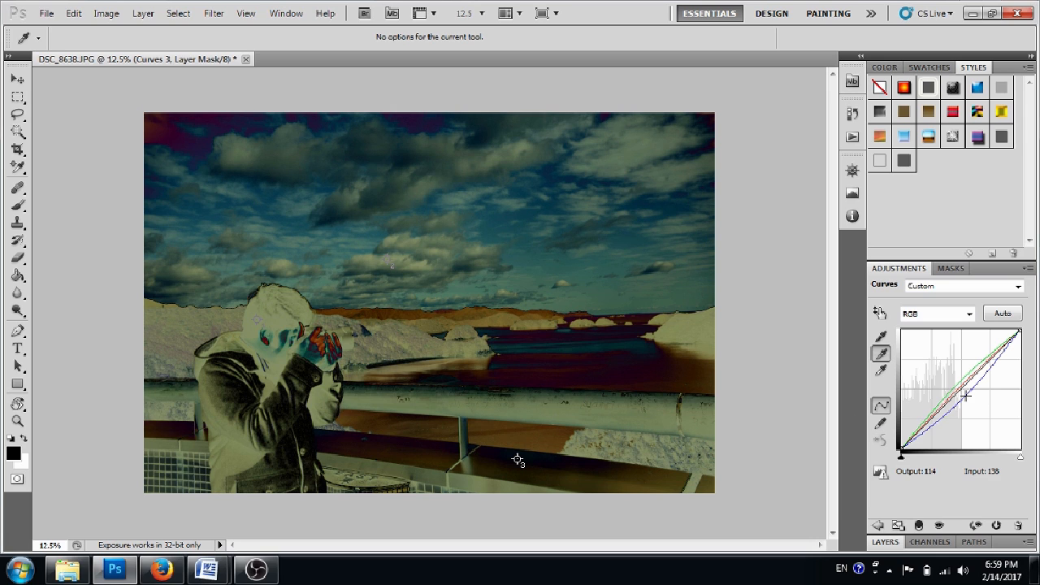
Delete the gray Difference-mode layer, Layer 1, between the Curves 3 and Curves 2 adjustments.
{"action": "left_click", "coordinate": [885, 542]}
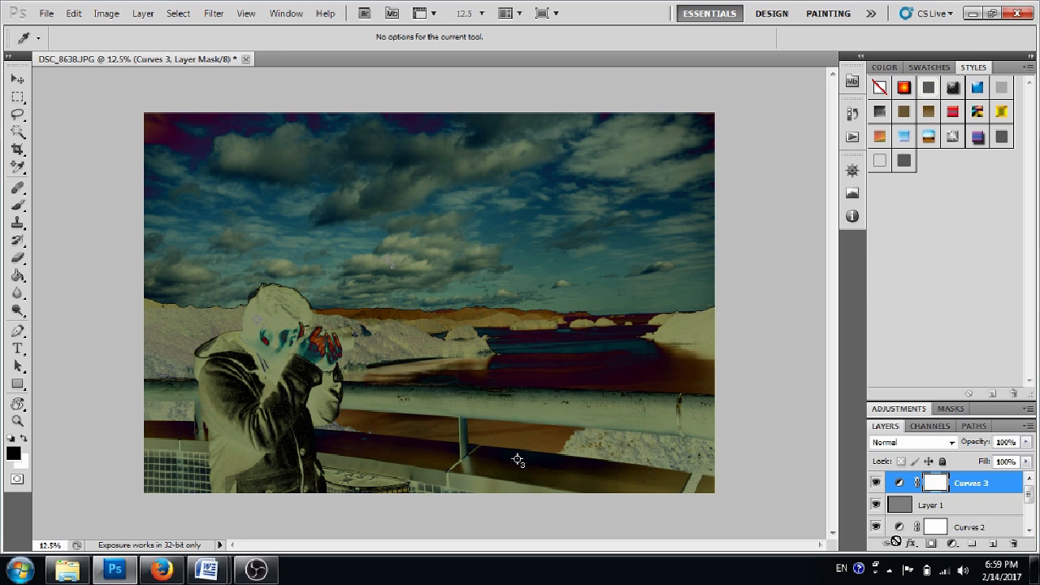
{"action": "left_click", "coordinate": [957, 509]}
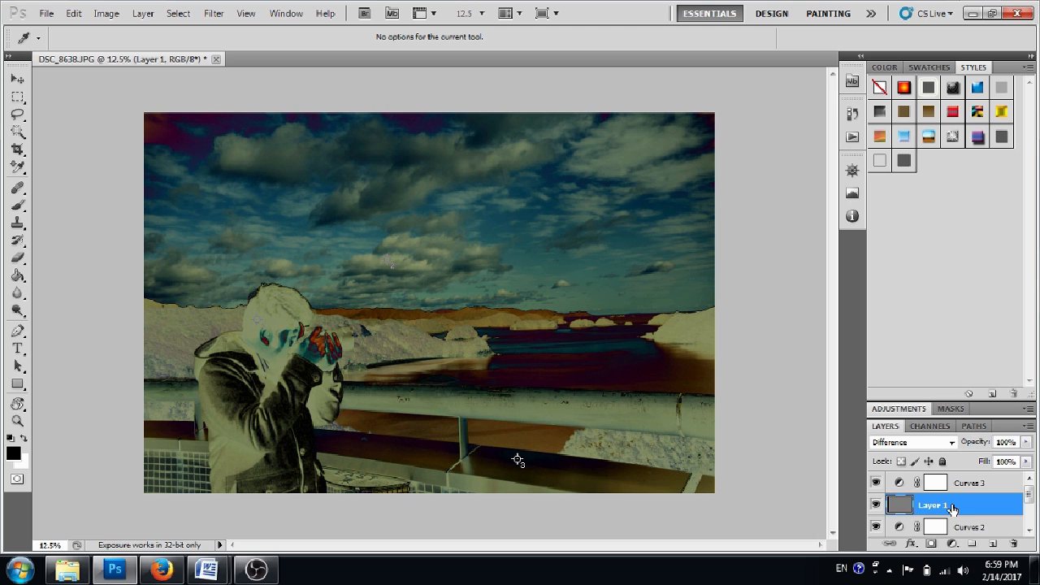
{"action": "right_click", "coordinate": [953, 507]}
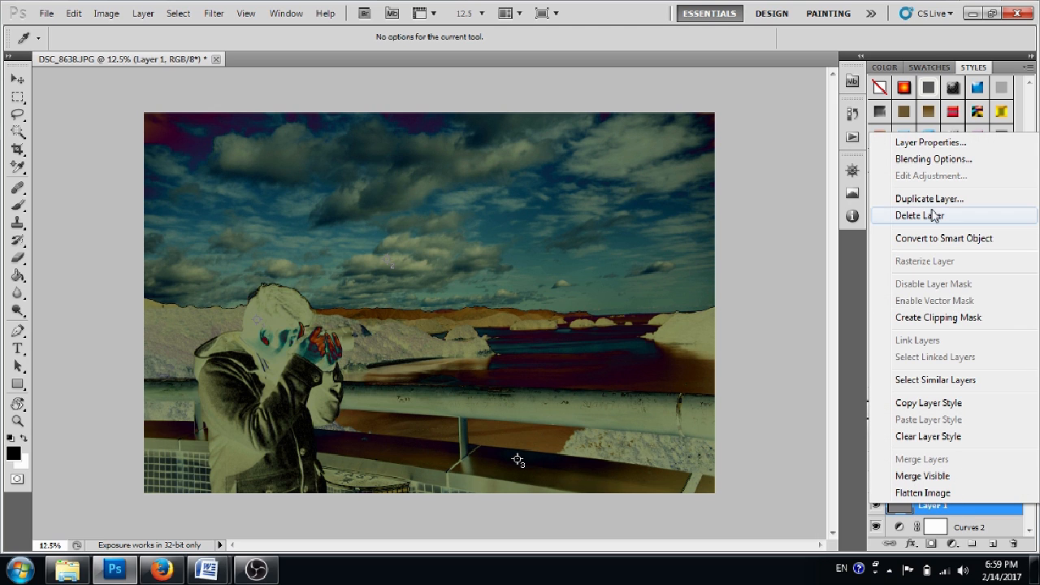
{"action": "left_click", "coordinate": [926, 215]}
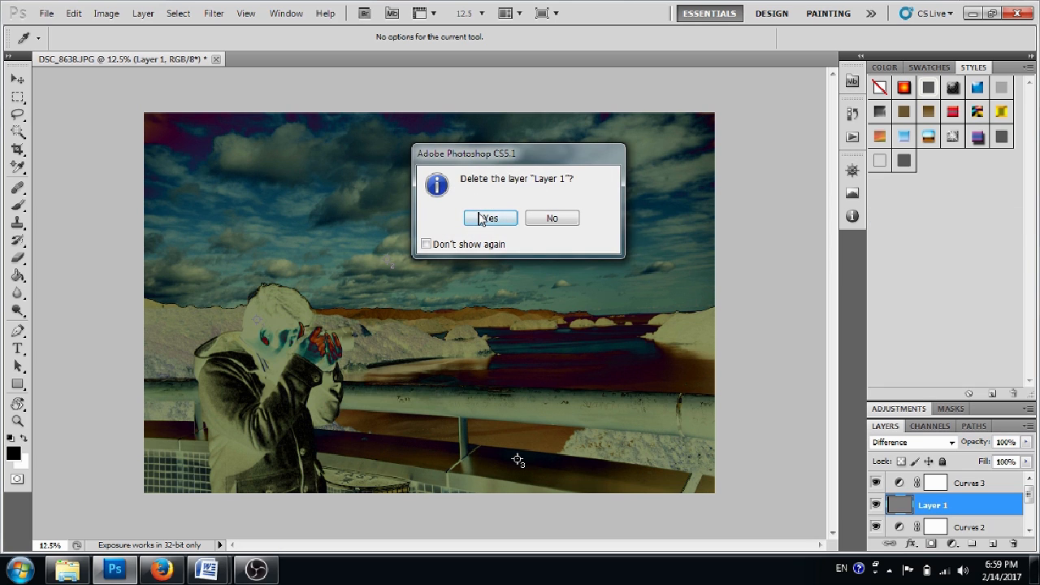
{"action": "left_click", "coordinate": [489, 216]}
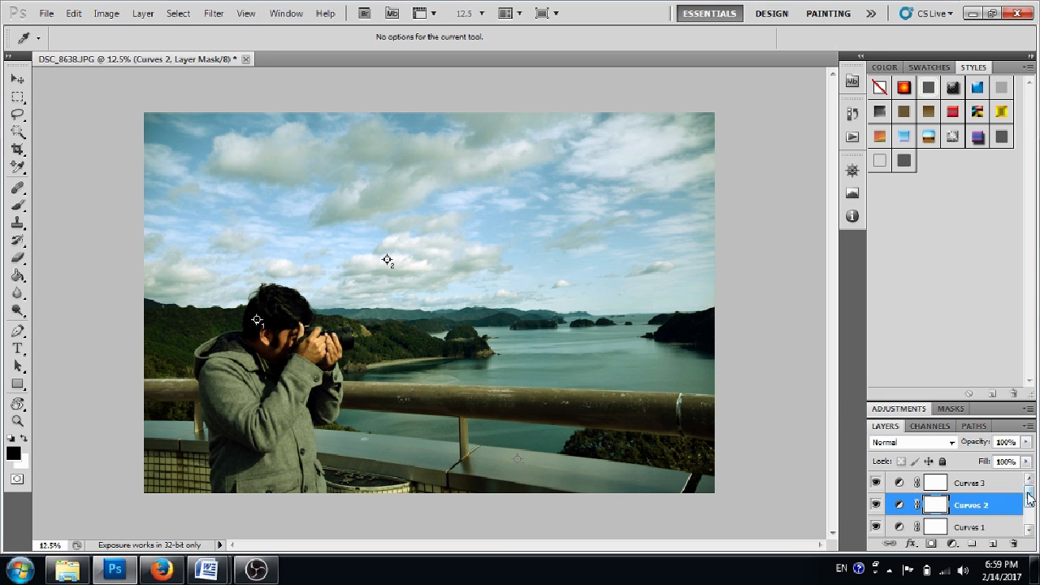
Hide the Background layer and merge all visible layers into the Background copy layer.
{"action": "scroll", "coordinate": [1029, 498], "scroll_direction": "down", "scroll_amount": 3}
{"action": "scroll", "coordinate": [1029, 498], "scroll_direction": "up", "scroll_amount": 3}
{"action": "left_click_drag", "start_coordinate": [1029, 498], "coordinate": [1029, 497]}
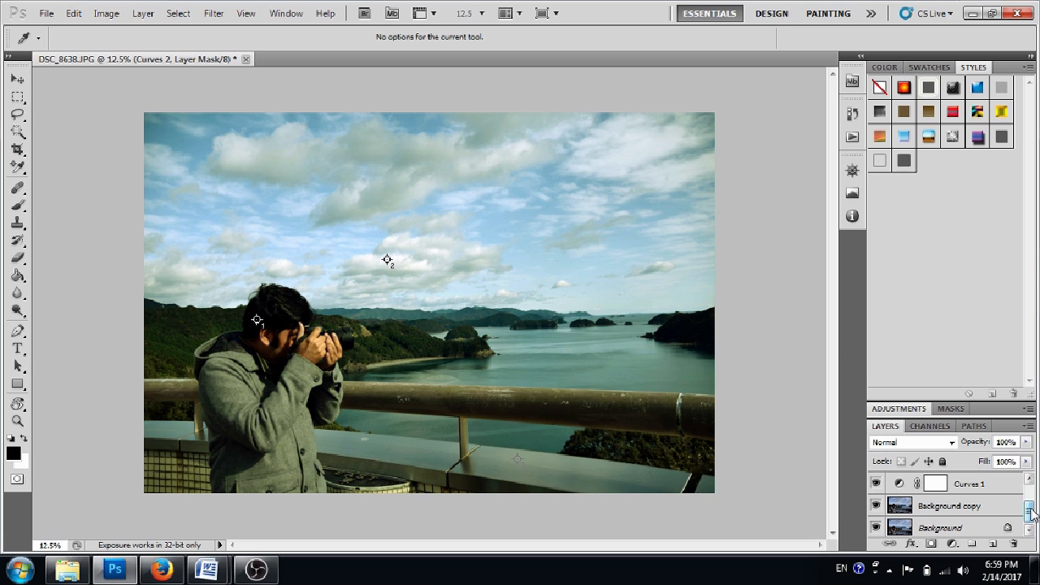
{"action": "left_click", "coordinate": [875, 528], "text": "alt"}
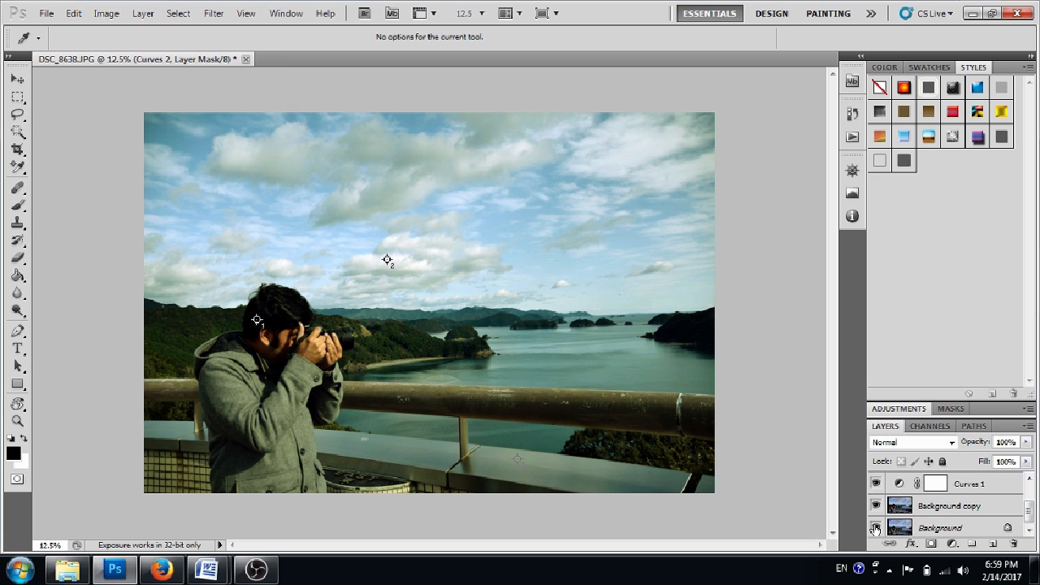
{"action": "left_click", "coordinate": [876, 528]}
{"action": "right_click", "coordinate": [941, 507]}
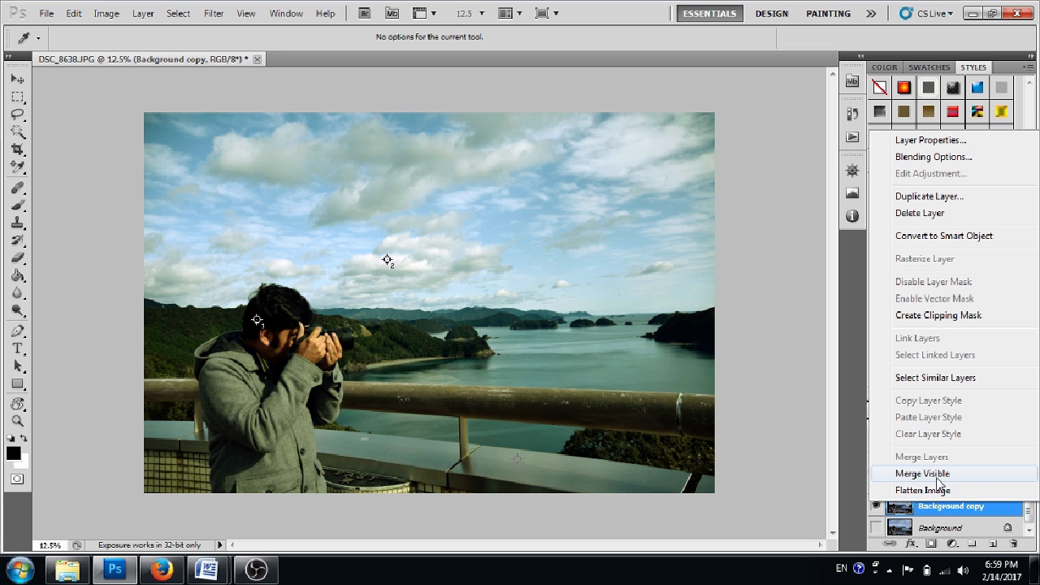
{"action": "left_click", "coordinate": [938, 479]}
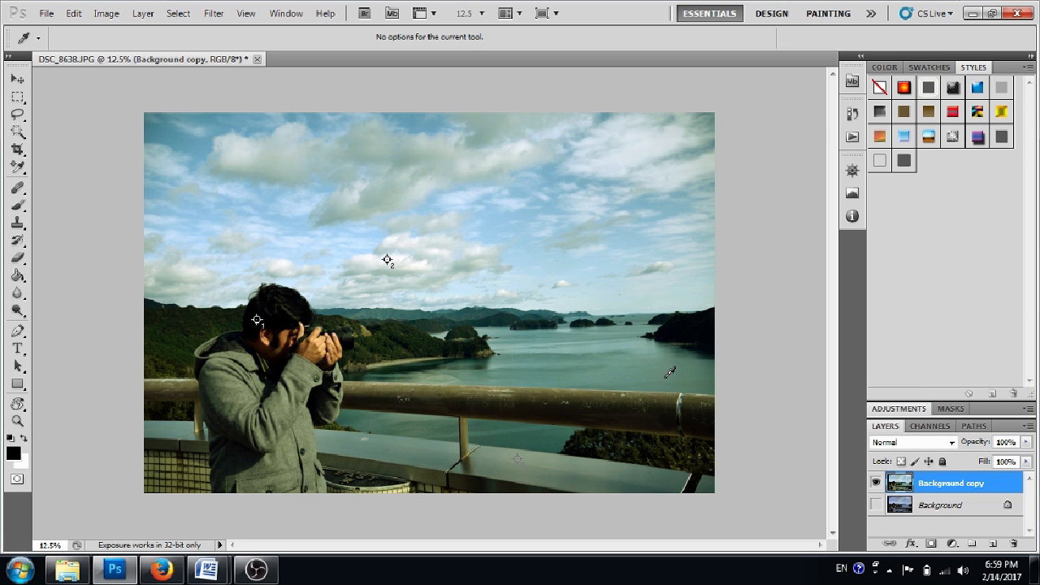
Show the Background layer and toggle the Background copy's visibility to compare the photo before and after correction.
{"action": "left_click", "coordinate": [876, 506]}
{"action": "left_click", "coordinate": [876, 485]}
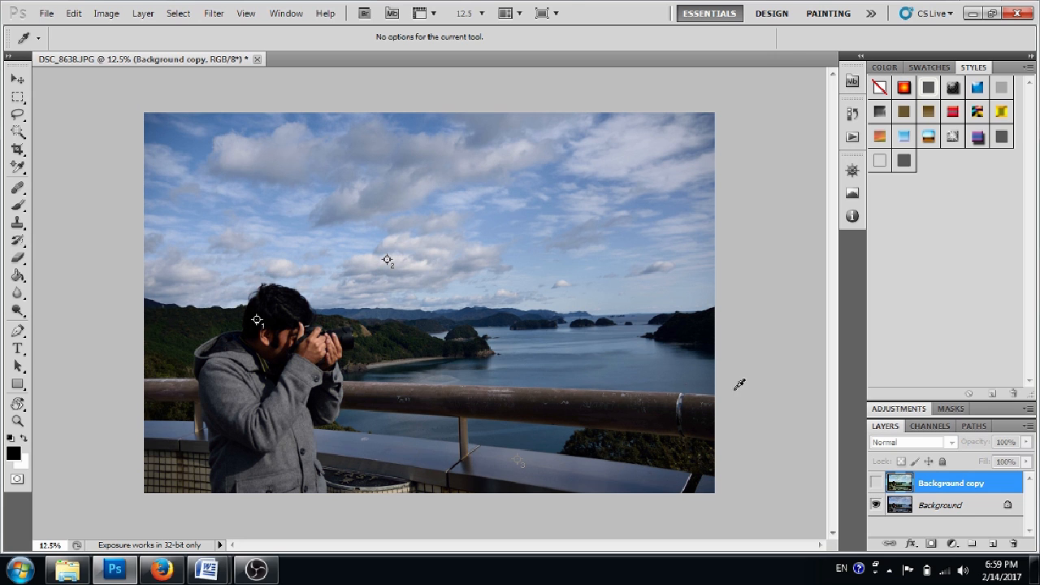
{"action": "left_click", "coordinate": [876, 484]}
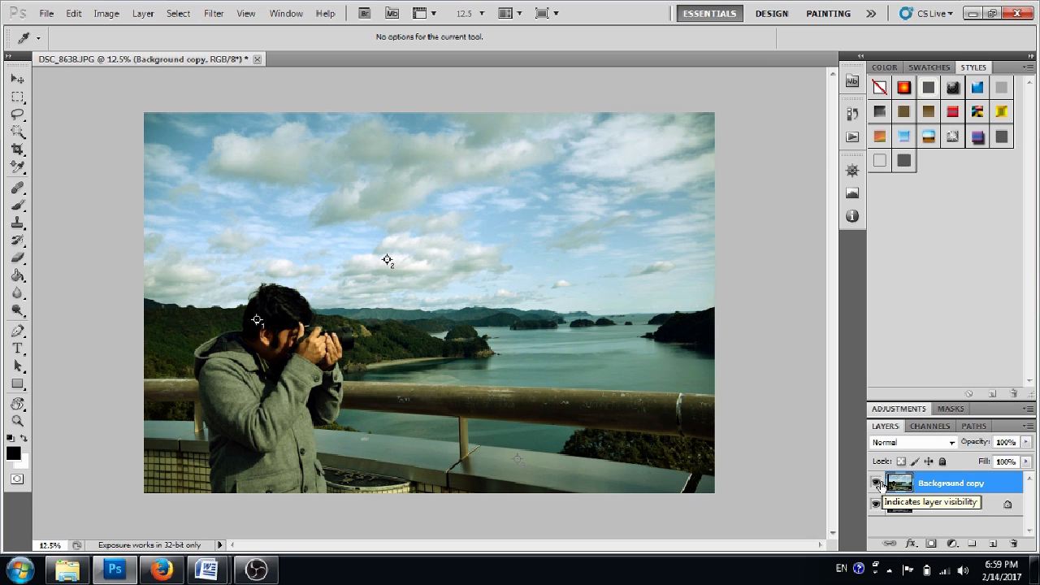
{"action": "left_click", "coordinate": [876, 483]}
{"action": "left_click", "coordinate": [876, 483]}
{"action": "left_click", "coordinate": [876, 483]}
{"action": "left_click", "coordinate": [876, 483]}
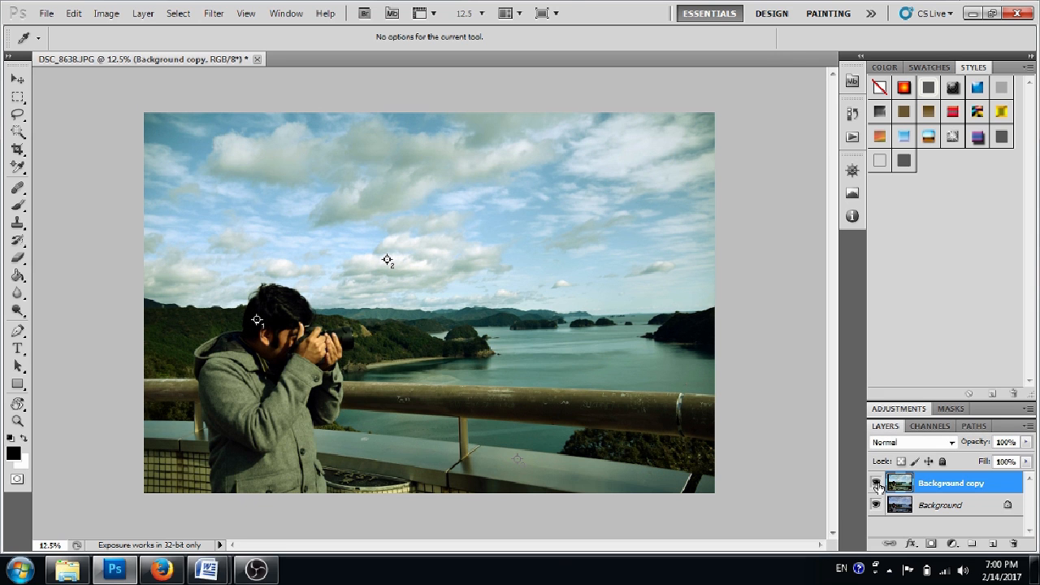
{"action": "left_click", "coordinate": [879, 486]}
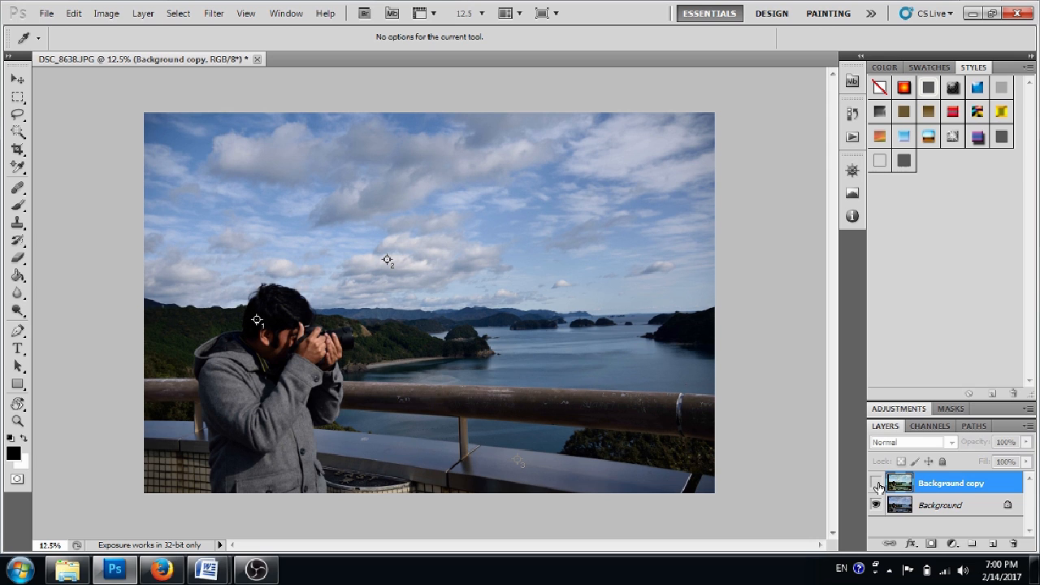
{"action": "left_click", "coordinate": [879, 487]}
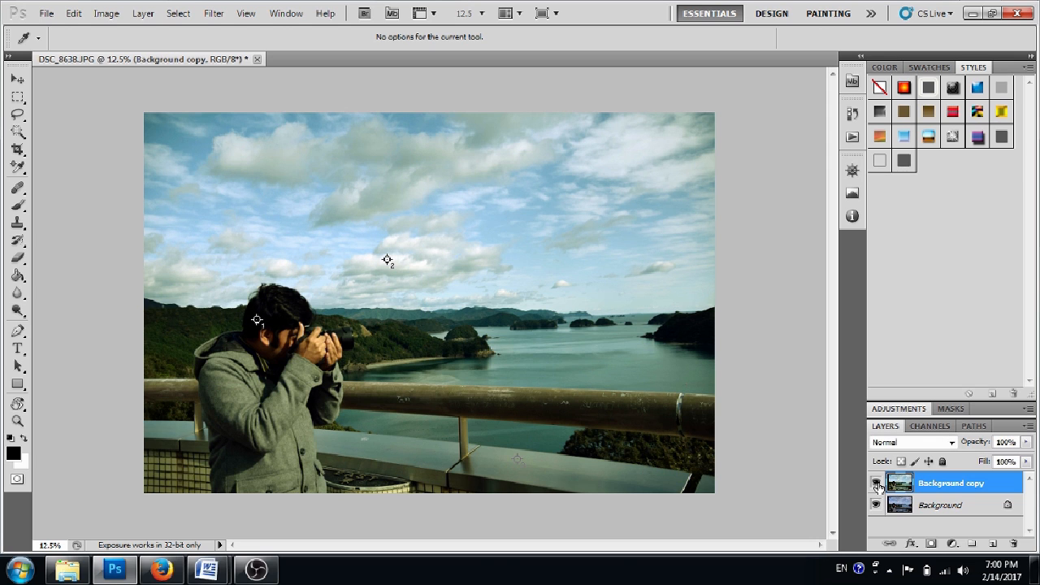